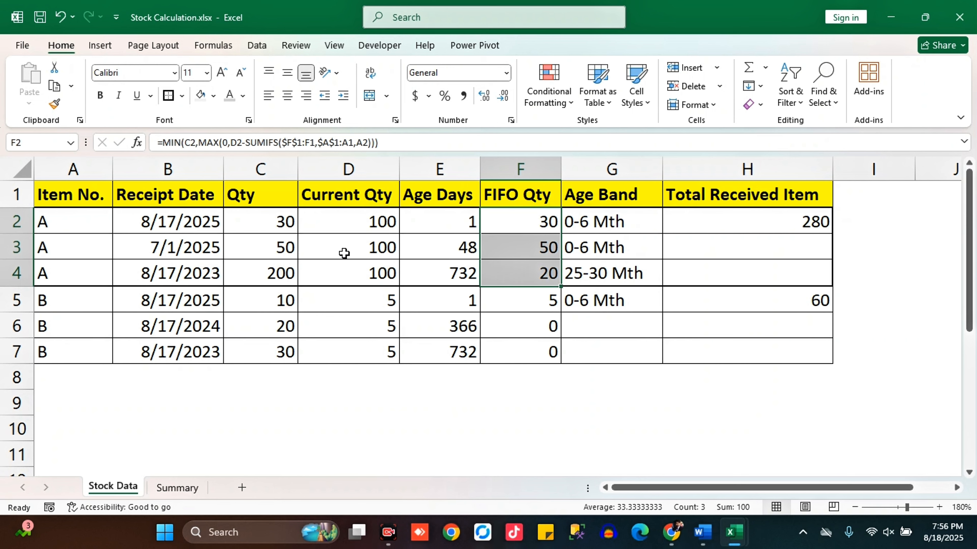
Review the finished stock sheet's Qty, Age Days, FIFO Qty and Age Band columns to see how stock aging is calculated
{"action": "left_click_drag", "start_coordinate": [286, 223], "coordinate": [292, 275]}
{"action": "left_click_drag", "start_coordinate": [516, 221], "coordinate": [524, 279]}
{"action": "left_click", "coordinate": [260, 383]}
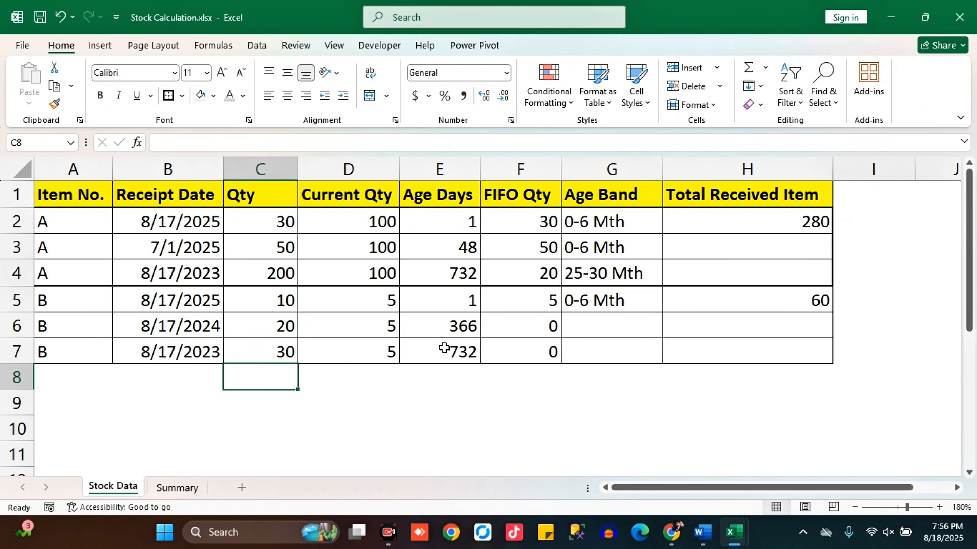
{"action": "left_click_drag", "start_coordinate": [447, 206], "coordinate": [453, 347]}
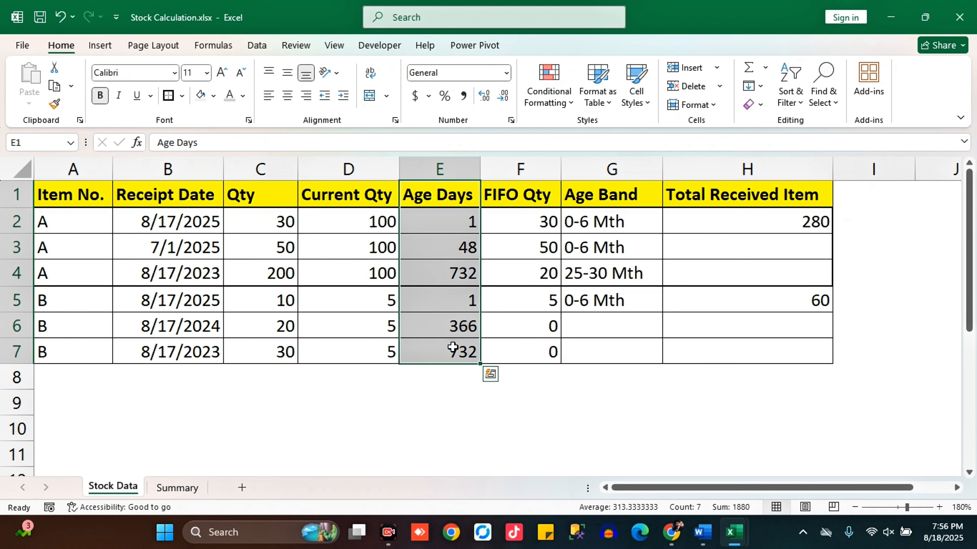
{"action": "left_click", "coordinate": [591, 226]}
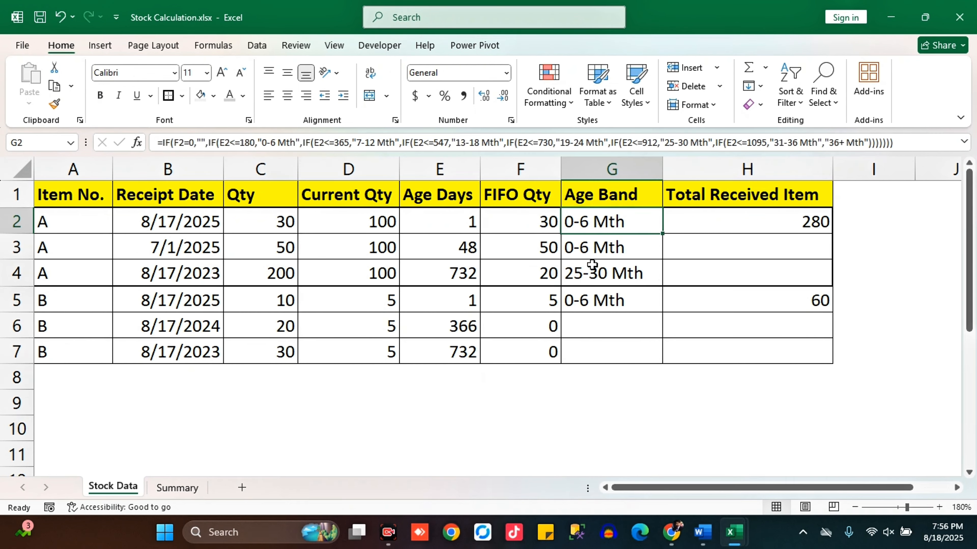
{"action": "left_click_drag", "start_coordinate": [506, 223], "coordinate": [504, 272]}
{"action": "left_click", "coordinate": [380, 225]}
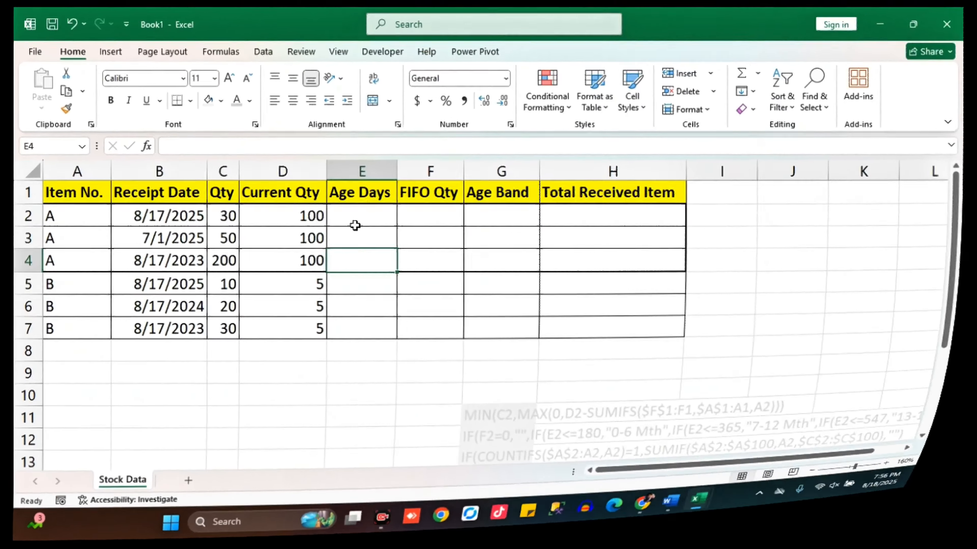
Review the Item No., Receipt Date, Qty and Current Qty columns in the Book1 stock sheet
{"action": "left_click", "coordinate": [338, 220]}
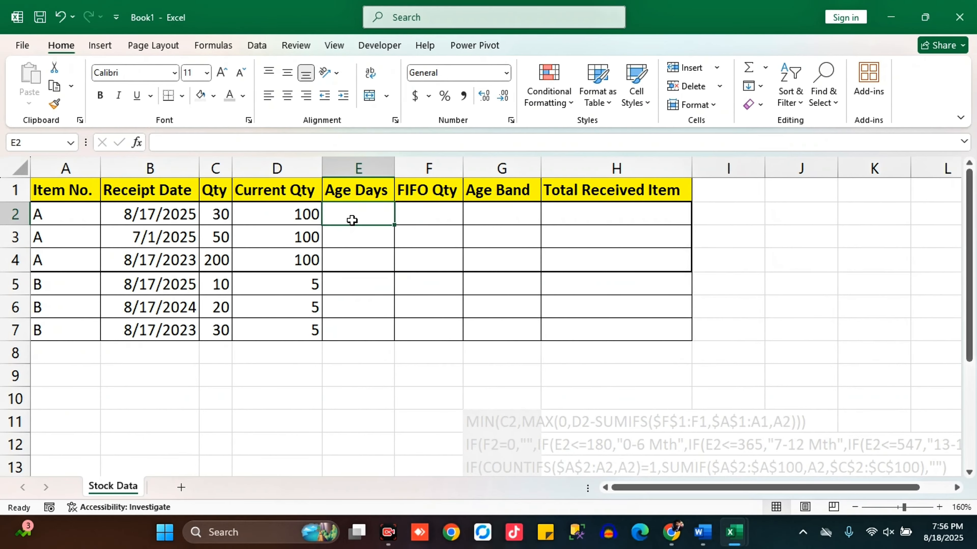
{"action": "left_click", "coordinate": [65, 193]}
{"action": "left_click", "coordinate": [166, 196]}
{"action": "left_click", "coordinate": [208, 201]}
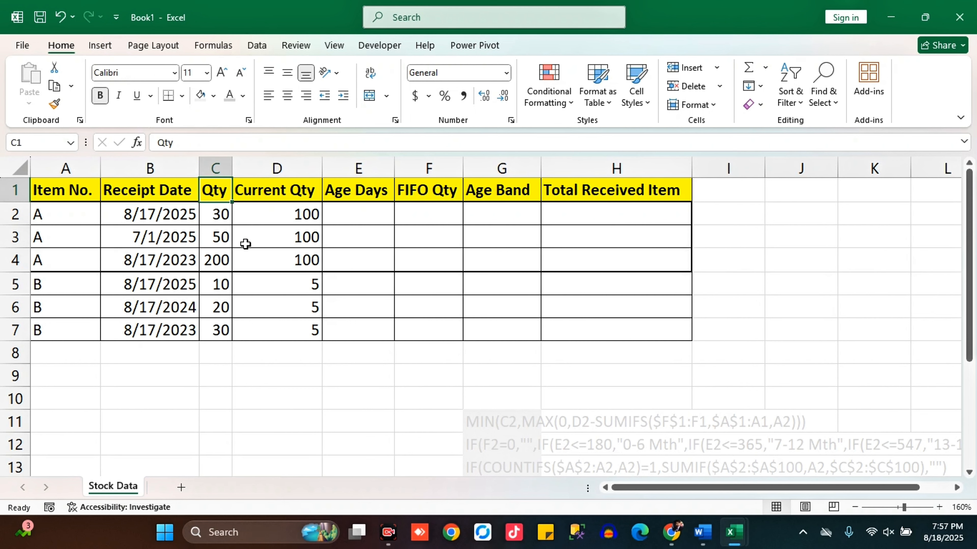
{"action": "left_click", "coordinate": [267, 195]}
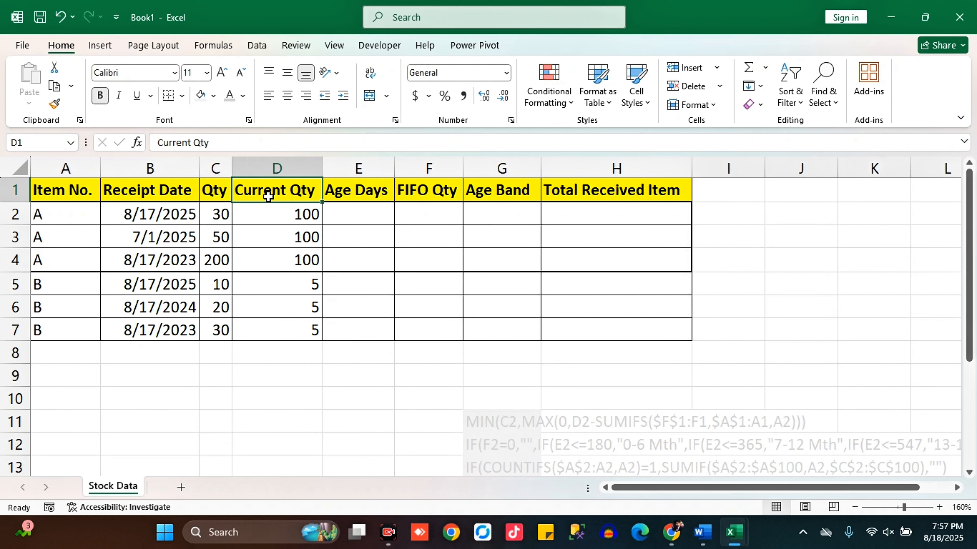
Enter the formula =TODAY()-B2 in the first Age Days cell, E2
{"action": "left_click", "coordinate": [343, 214]}
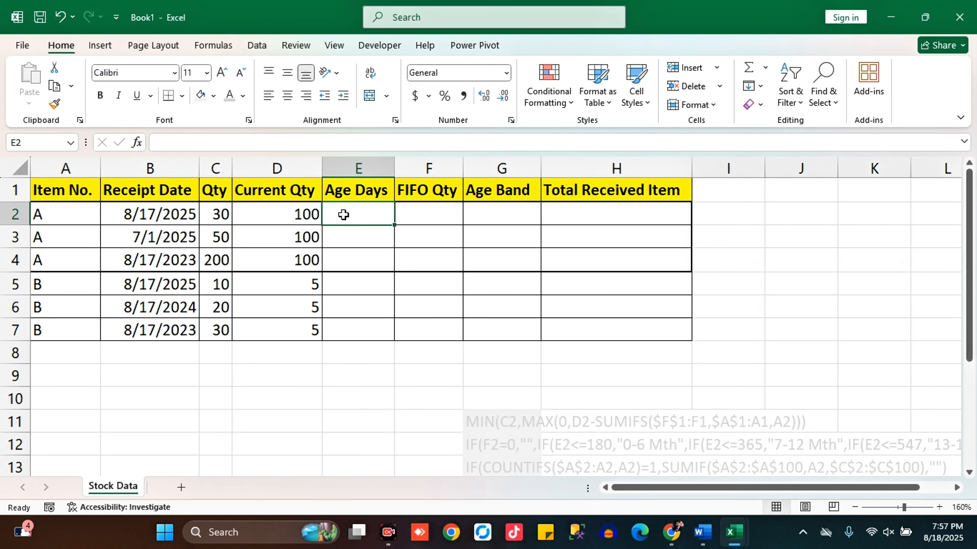
{"action": "key", "text": "Left"}
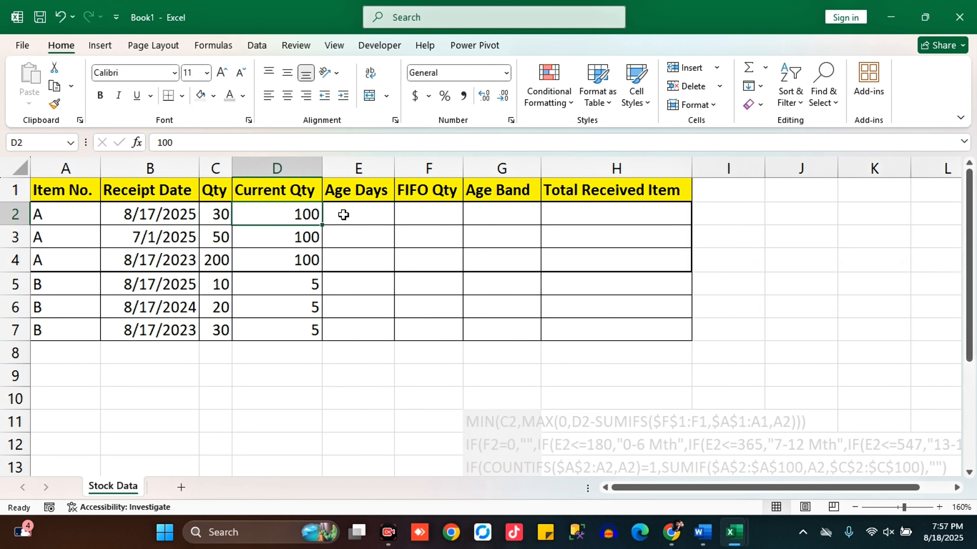
{"action": "key", "text": "Right"}
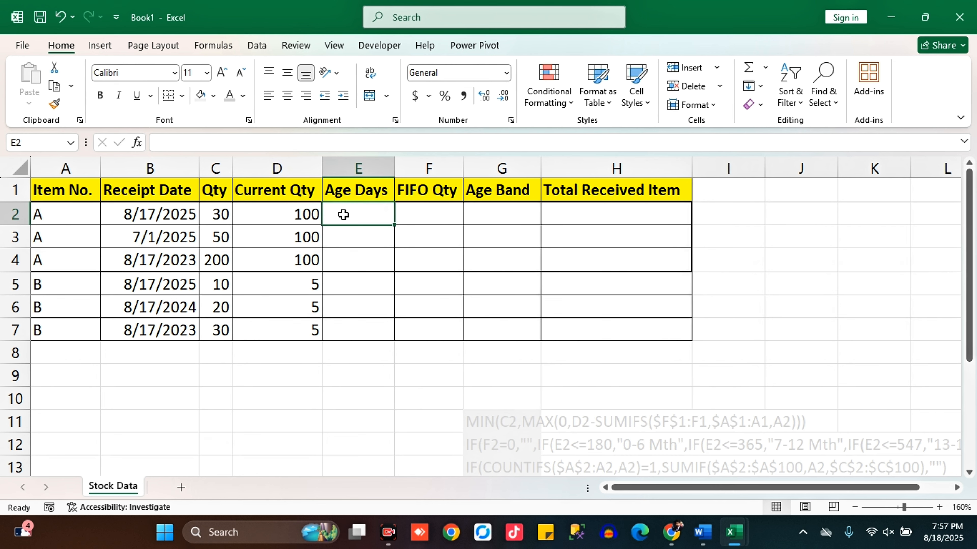
{"action": "type", "text": "=tod"}
{"action": "key", "text": "Tab"}
{"action": "type", "text": ")"}
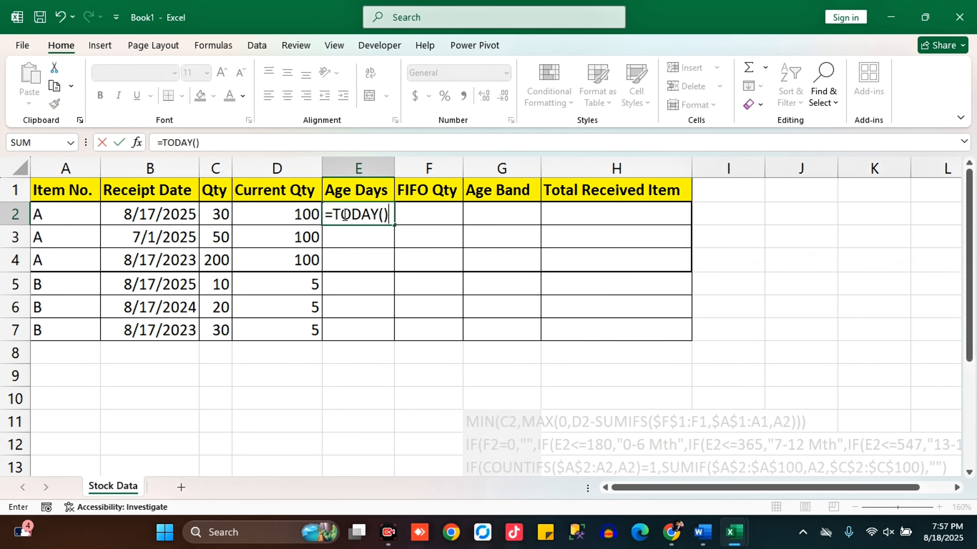
{"action": "left_click", "coordinate": [176, 217]}
{"action": "key", "text": "Return"}
{"action": "key", "text": "Up"}
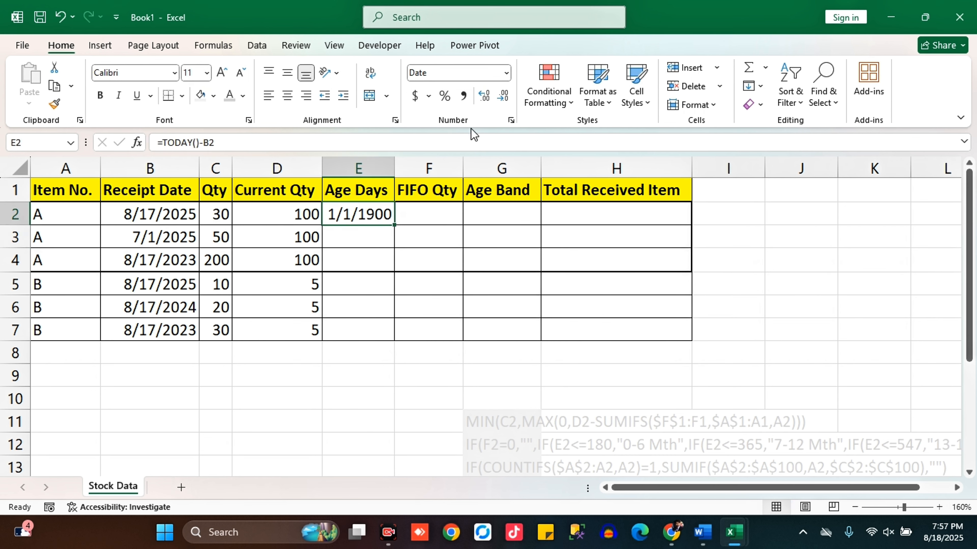
Set E2's number format to General and fill its Age Days formula down through E7
{"action": "left_click", "coordinate": [505, 73]}
{"action": "left_click", "coordinate": [480, 101]}
{"action": "left_click_drag", "start_coordinate": [393, 225], "coordinate": [392, 331]}
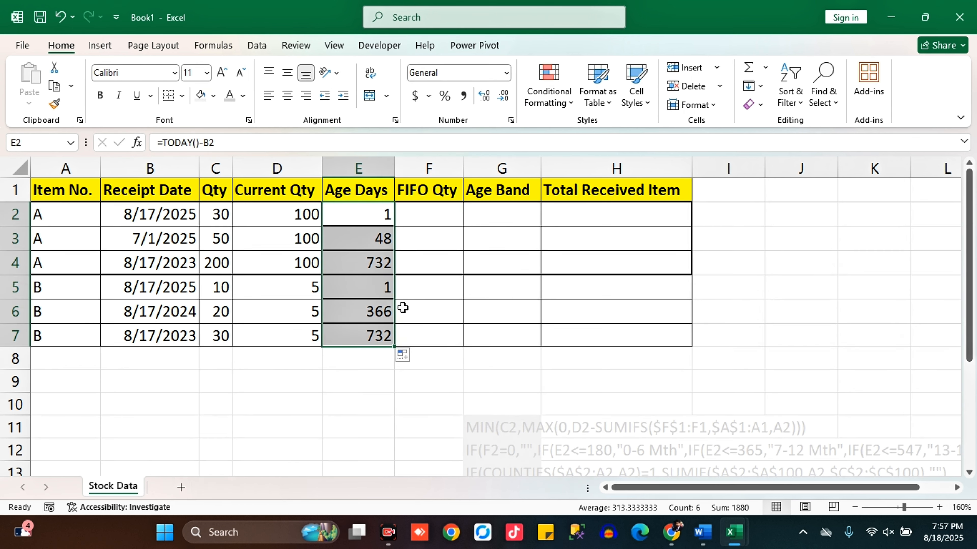
{"action": "key", "text": "Right"}
{"action": "left_click", "coordinate": [356, 223]}
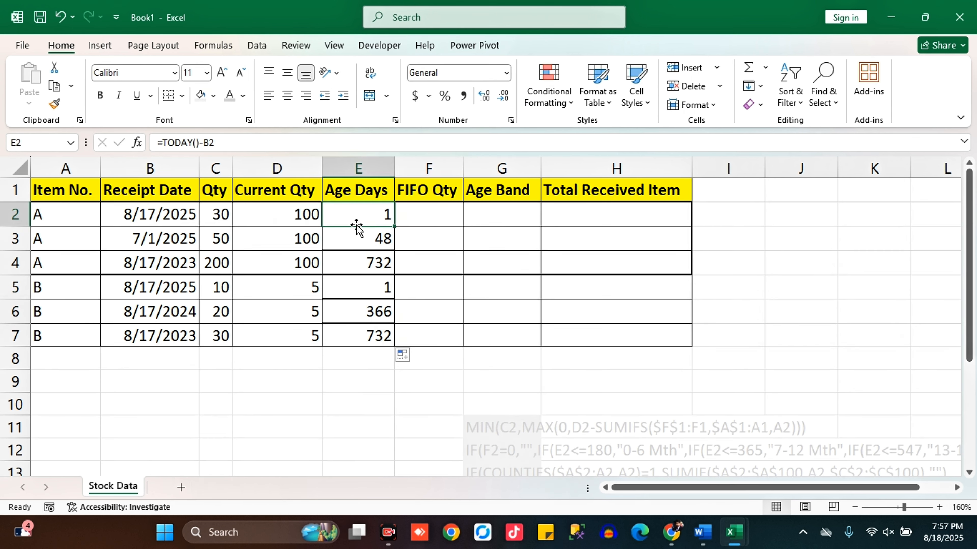
{"action": "left_click", "coordinate": [434, 219]}
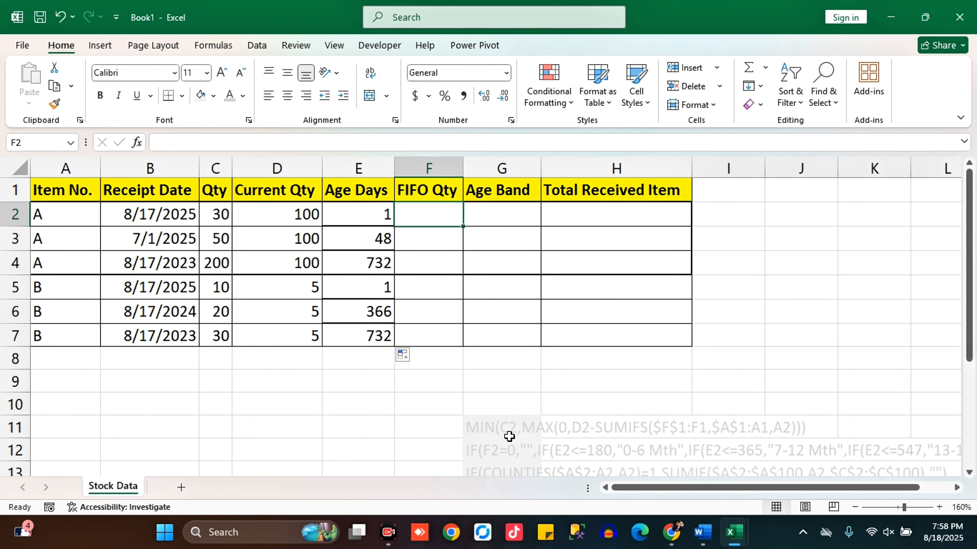
{"action": "left_click_drag", "start_coordinate": [371, 225], "coordinate": [421, 343]}
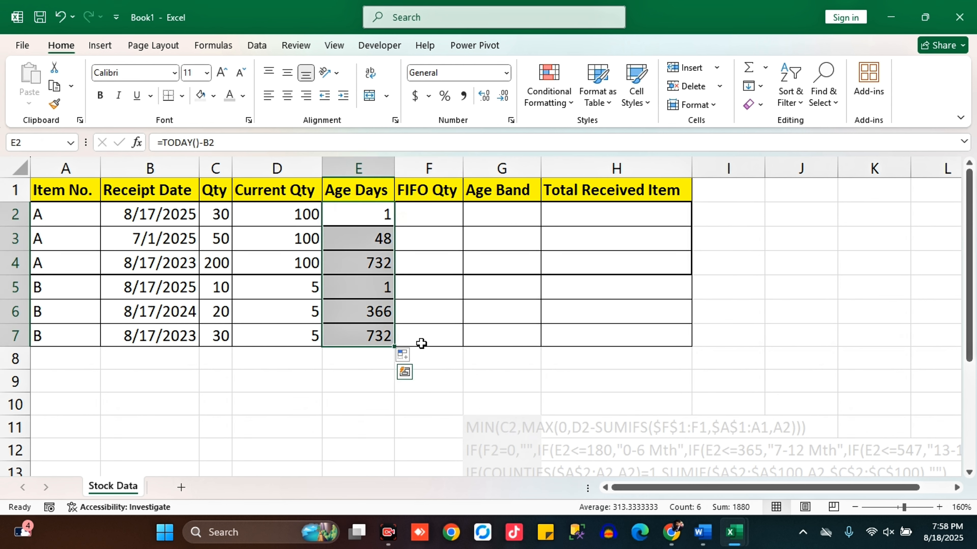
Copy the prepared formula text from G11 into FIFO Qty cell F2 as =MIN(C2,MAX(0,D2-SUMIFS($F$1:F1,$A$1:A1,A2)))
{"action": "left_click", "coordinate": [413, 218]}
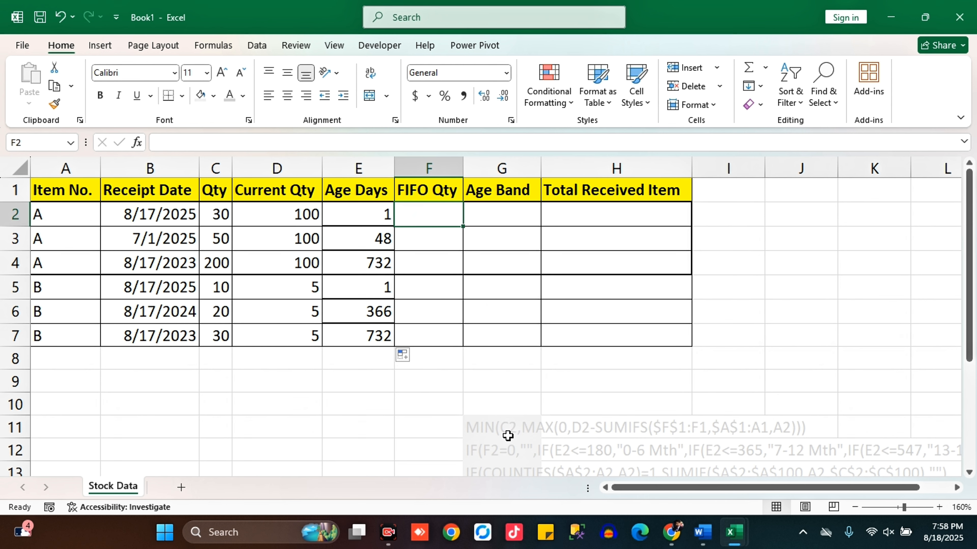
{"action": "left_click", "coordinate": [497, 422]}
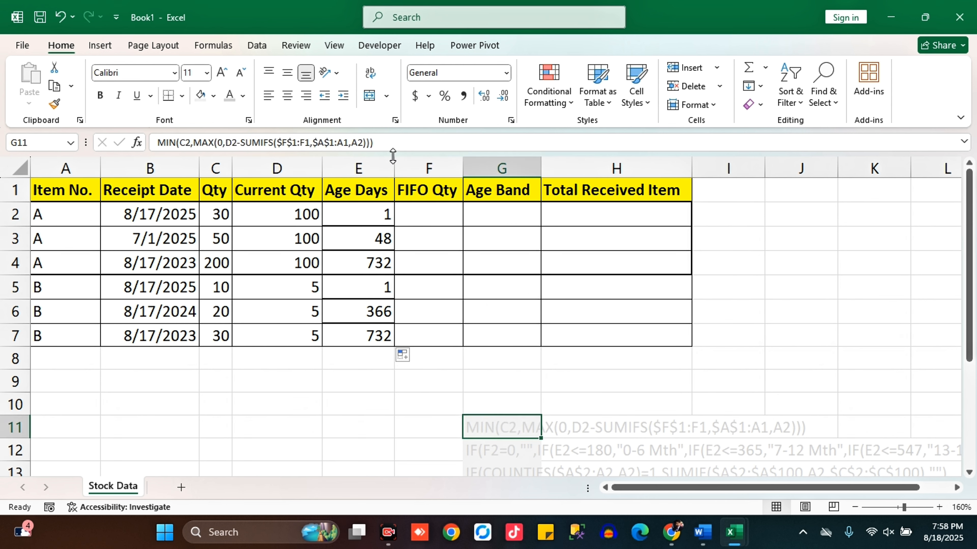
{"action": "left_click_drag", "start_coordinate": [387, 145], "coordinate": [244, 92]}
{"action": "key", "text": "ctrl+c"}
{"action": "key", "text": "Escape"}
{"action": "left_click", "coordinate": [427, 215]}
{"action": "left_click", "coordinate": [296, 145]}
{"action": "type", "text": "="}
{"action": "key", "text": "ctrl+v"}
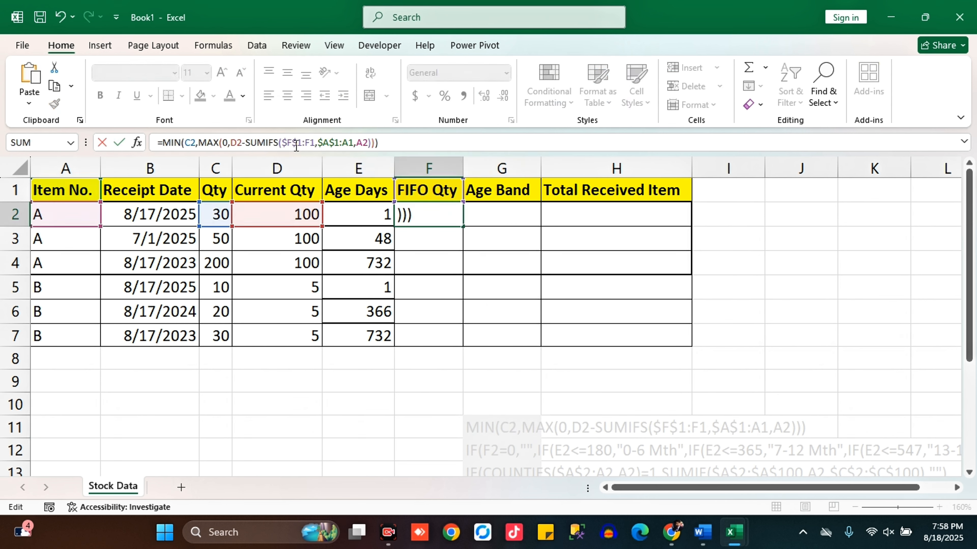
{"action": "key", "text": "ctrl+Return"}
Examine the FIFO Qty formula in F2 against the Qty and Current Qty values in C2:D2
{"action": "left_click_drag", "start_coordinate": [388, 145], "coordinate": [162, 144]}
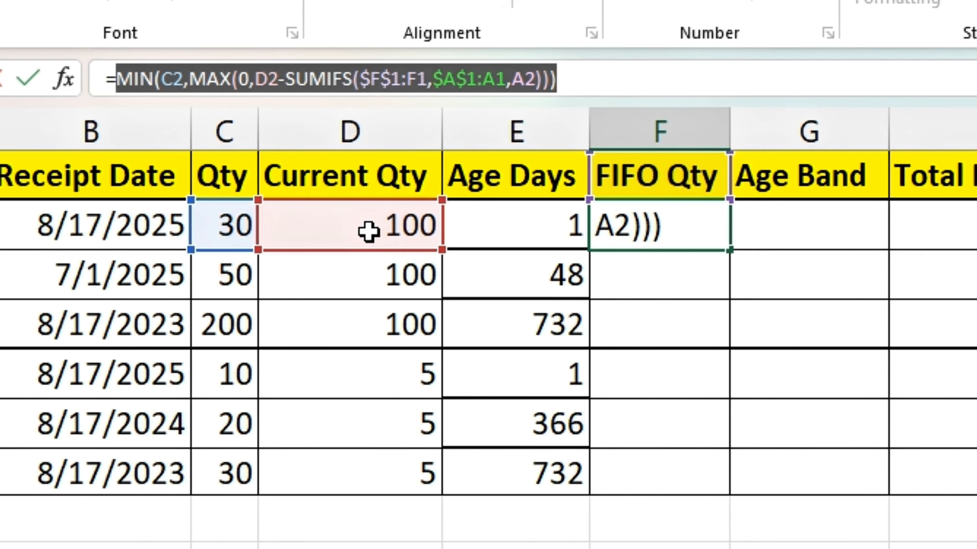
{"action": "key", "text": "Escape"}
{"action": "left_click", "coordinate": [510, 229]}
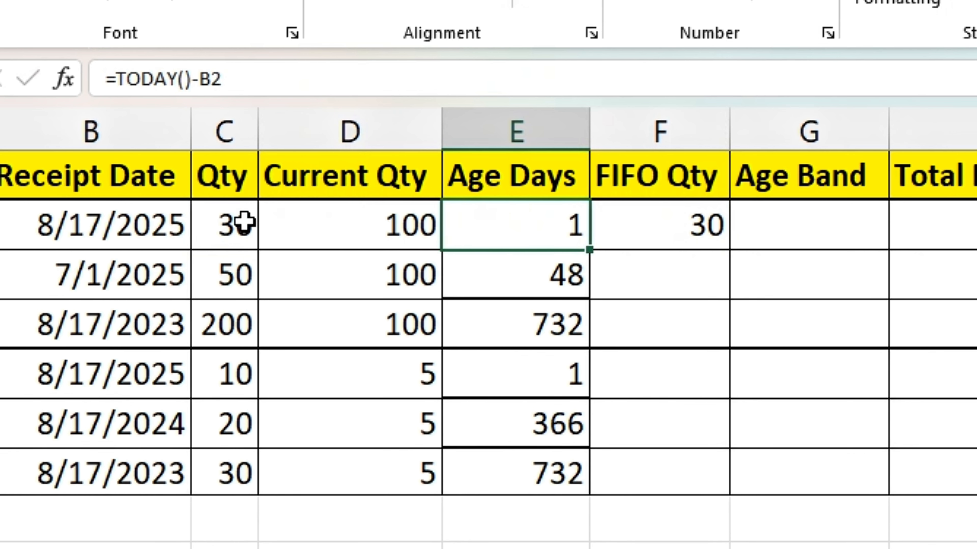
{"action": "left_click_drag", "start_coordinate": [247, 225], "coordinate": [371, 223]}
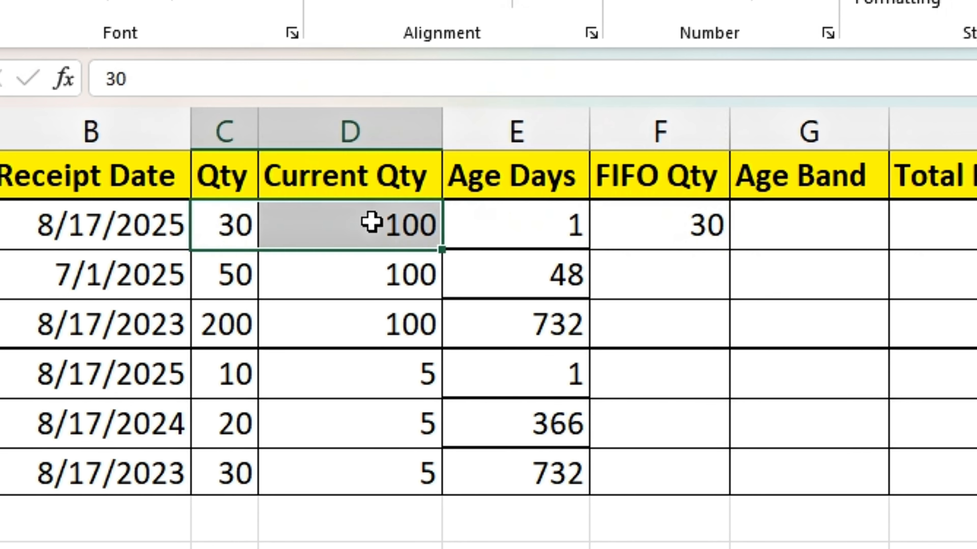
Fill the FIFO Qty formula from F2 down through F7
{"action": "left_click", "coordinate": [645, 226]}
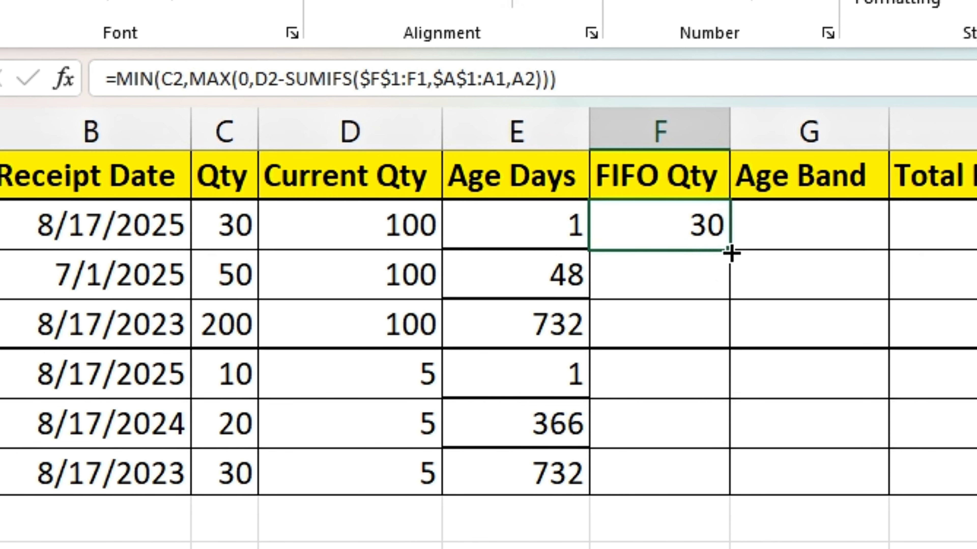
{"action": "left_click_drag", "start_coordinate": [731, 252], "coordinate": [707, 477]}
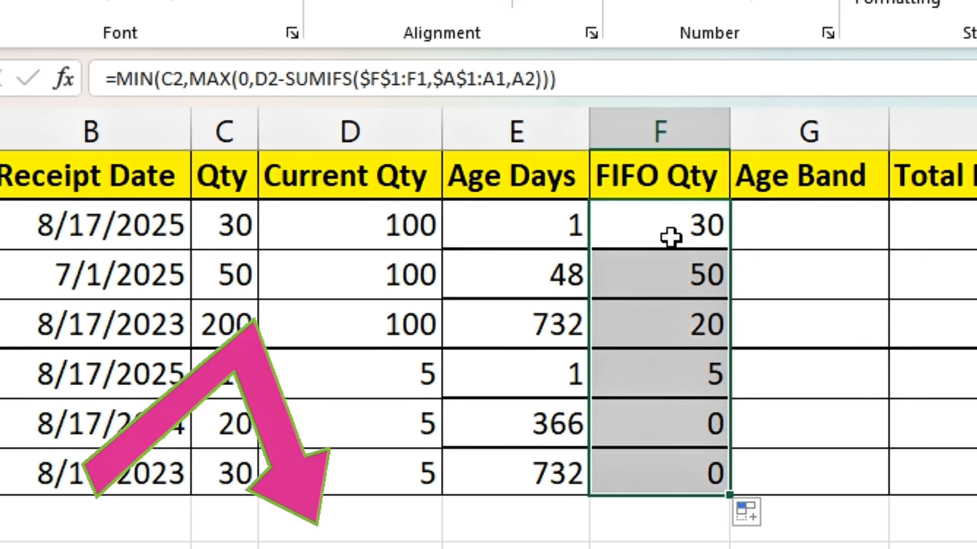
{"action": "left_click_drag", "start_coordinate": [678, 227], "coordinate": [667, 463]}
Copy the prepared nested IF text from G12 into Age Band cell G2 and make it a formula with a leading equals sign
{"action": "left_click", "coordinate": [772, 240]}
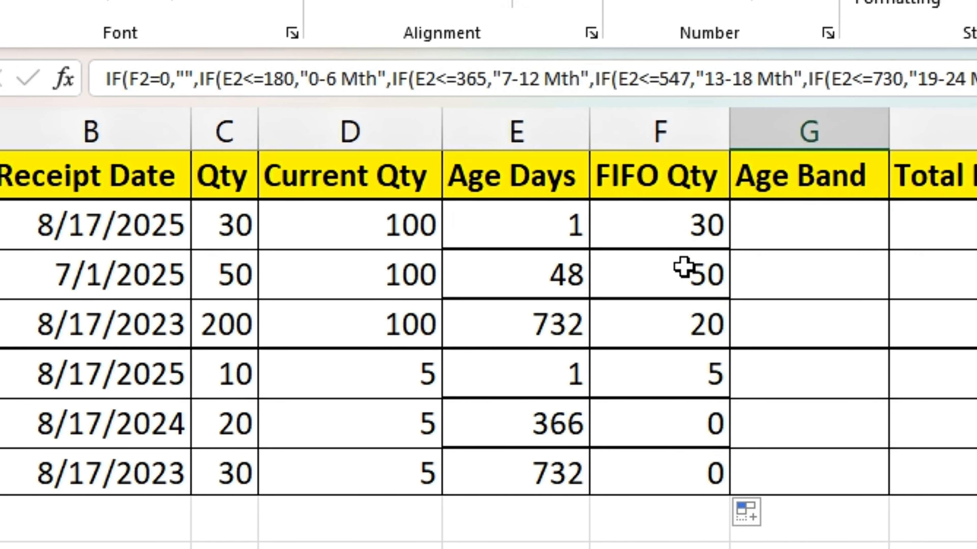
{"action": "left_click", "coordinate": [371, 89]}
{"action": "key", "text": "ctrl+v"}
{"action": "left_click", "coordinate": [109, 81]}
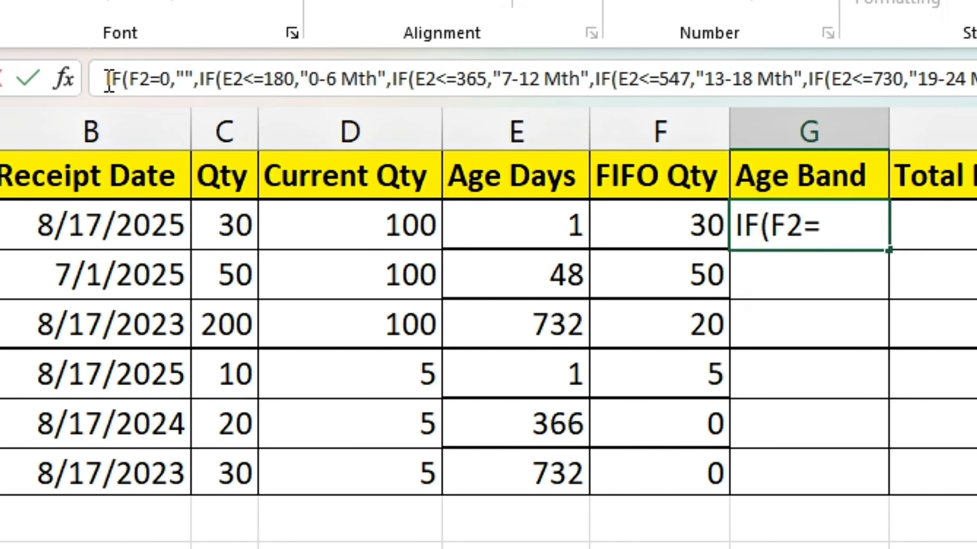
{"action": "type", "text": "="}
{"action": "key", "text": "Return"}
{"action": "key", "text": "Up"}
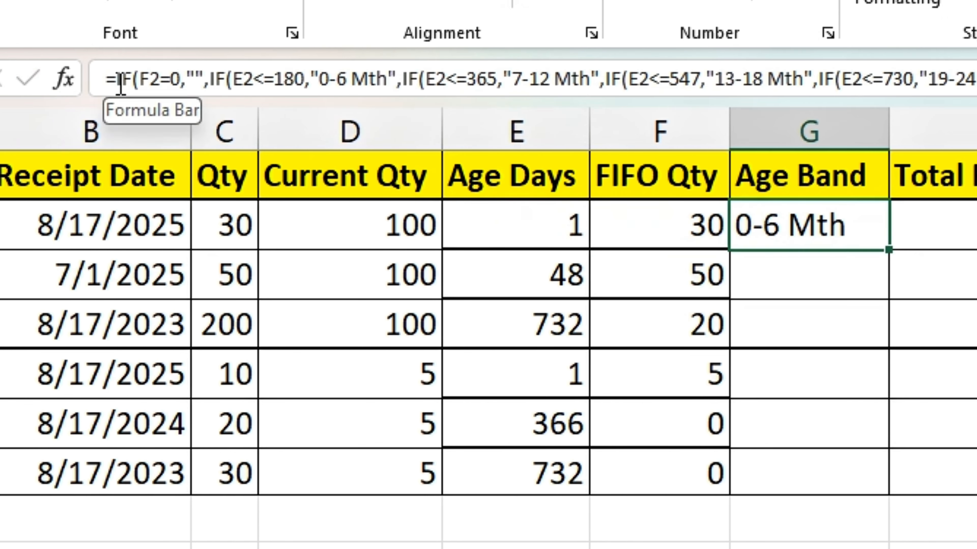
Examine the Age Band formula in G2, including its E2<=180 and E2<=365 conditions, and leave it as entered
{"action": "left_click", "coordinate": [180, 80]}
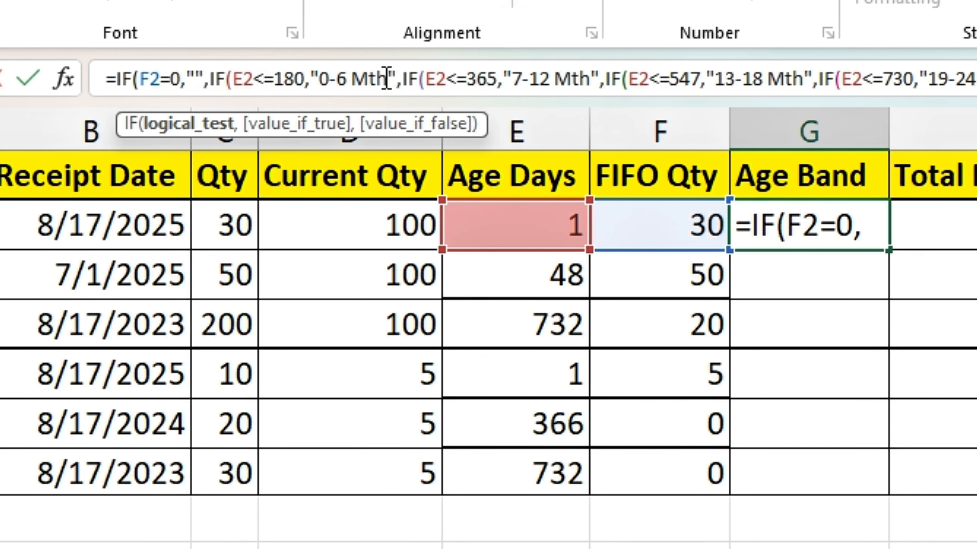
{"action": "left_click", "coordinate": [420, 79]}
{"action": "left_click", "coordinate": [500, 78]}
{"action": "left_click", "coordinate": [551, 79]}
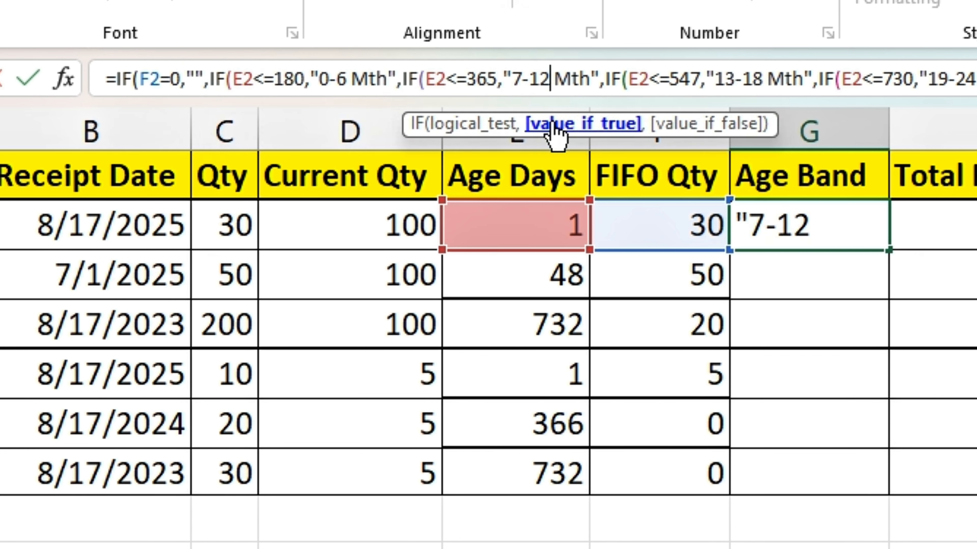
{"action": "key", "text": "End"}
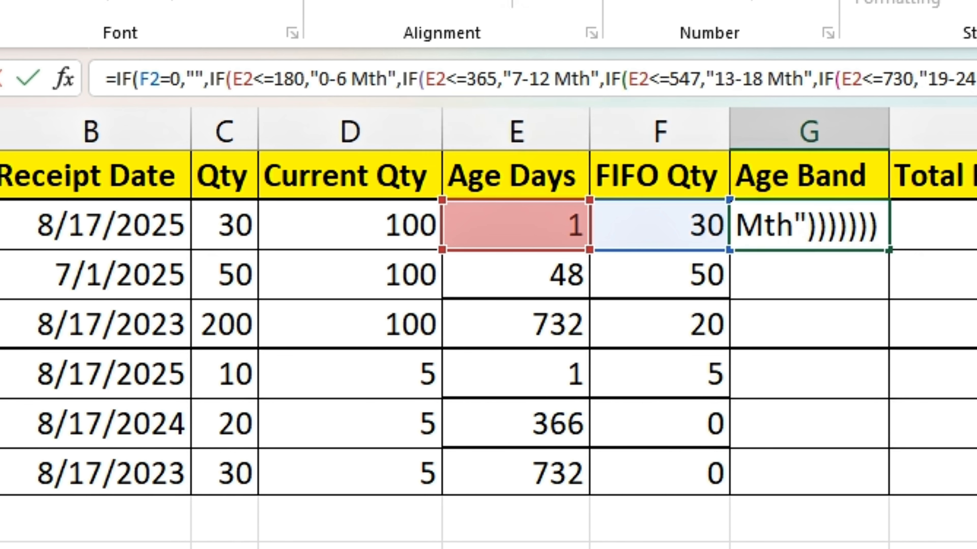
{"action": "key", "text": "Return"}
Fill the Age Band formula from G2 down through G7 and check the bands in rows 2 to 5
{"action": "key", "text": "Up"}
{"action": "double_click", "coordinate": [889, 252]}
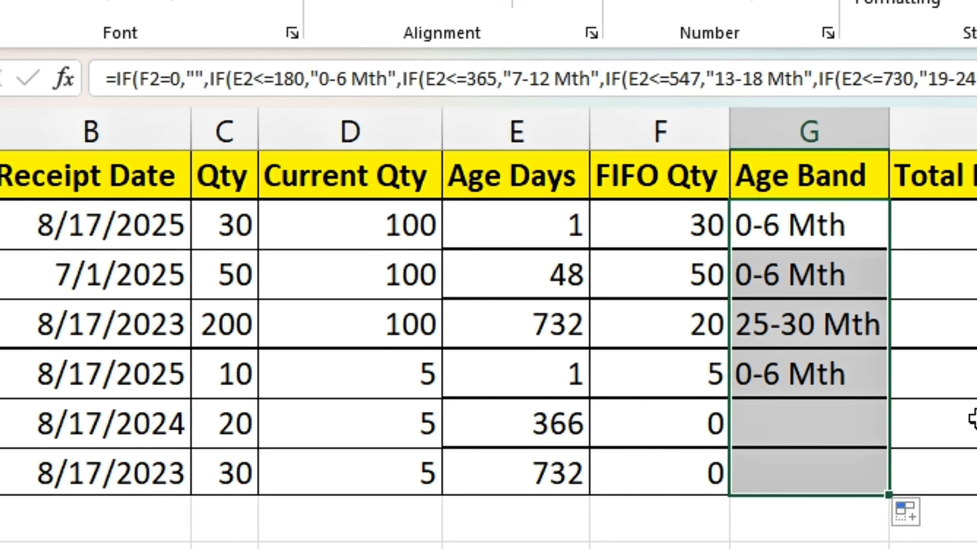
{"action": "left_click", "coordinate": [751, 225]}
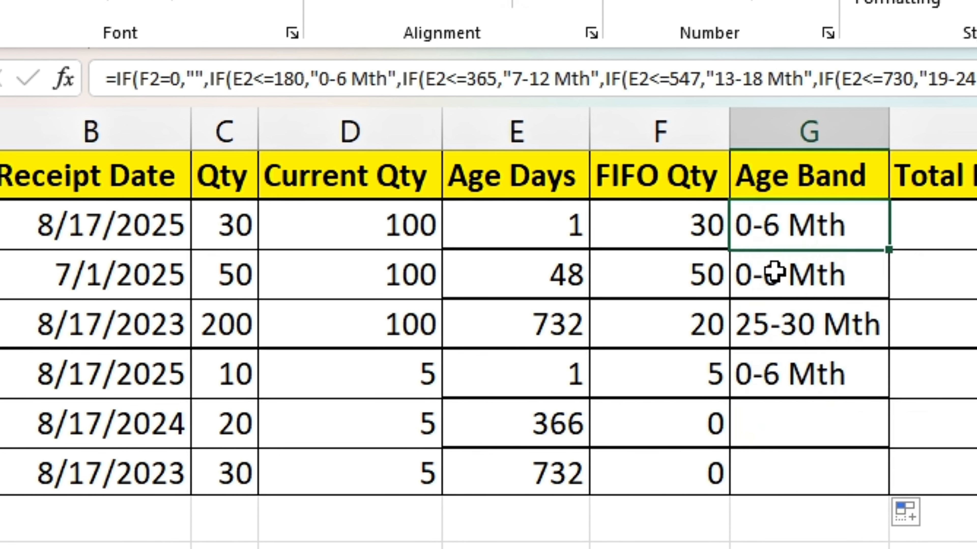
{"action": "left_click", "coordinate": [768, 274]}
{"action": "left_click", "coordinate": [785, 324]}
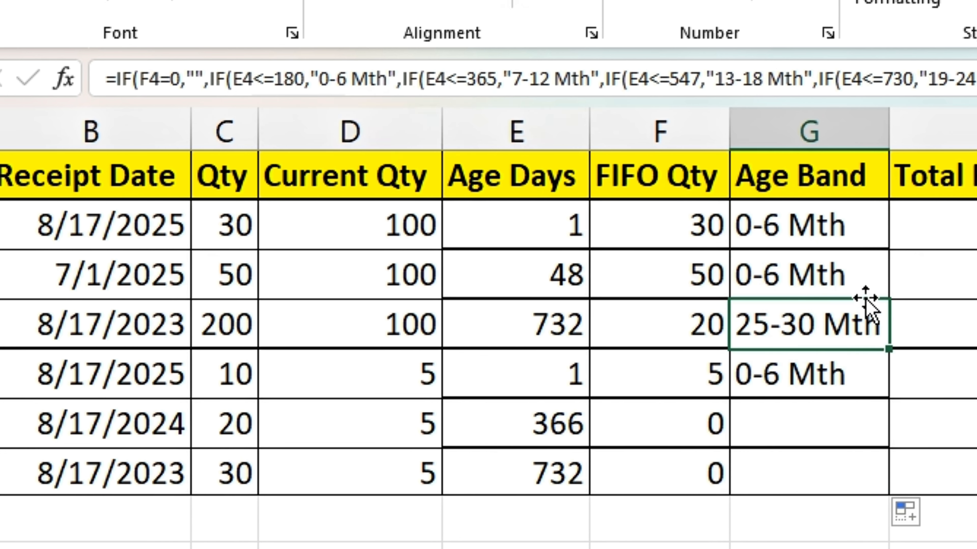
{"action": "left_click", "coordinate": [816, 379]}
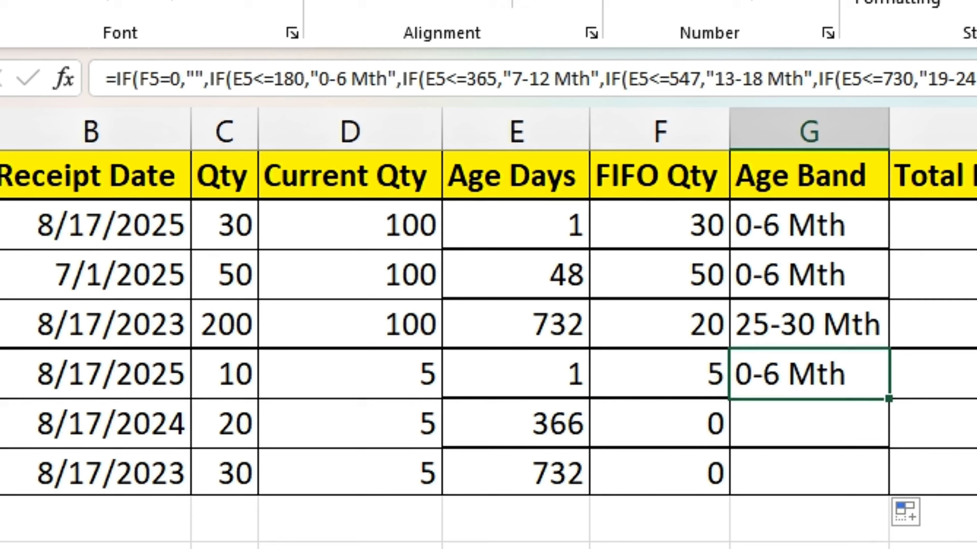
Copy the prepared COUNTIFS/SUMIF text from G13 into Total Received Item cell H2 and make it a formula with a leading equals sign
{"action": "left_click", "coordinate": [965, 244]}
{"action": "left_click_drag", "start_coordinate": [232, 234], "coordinate": [236, 333]}
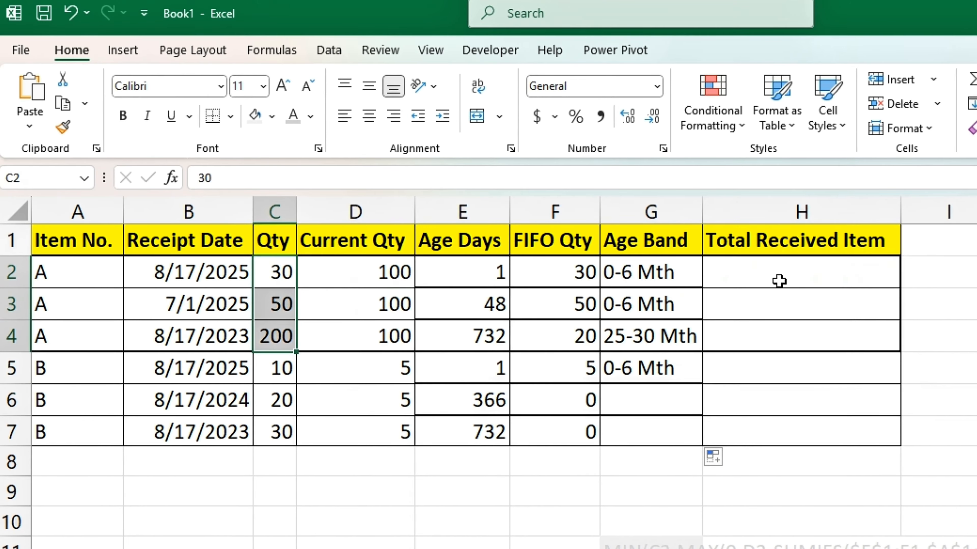
{"action": "left_click", "coordinate": [778, 281]}
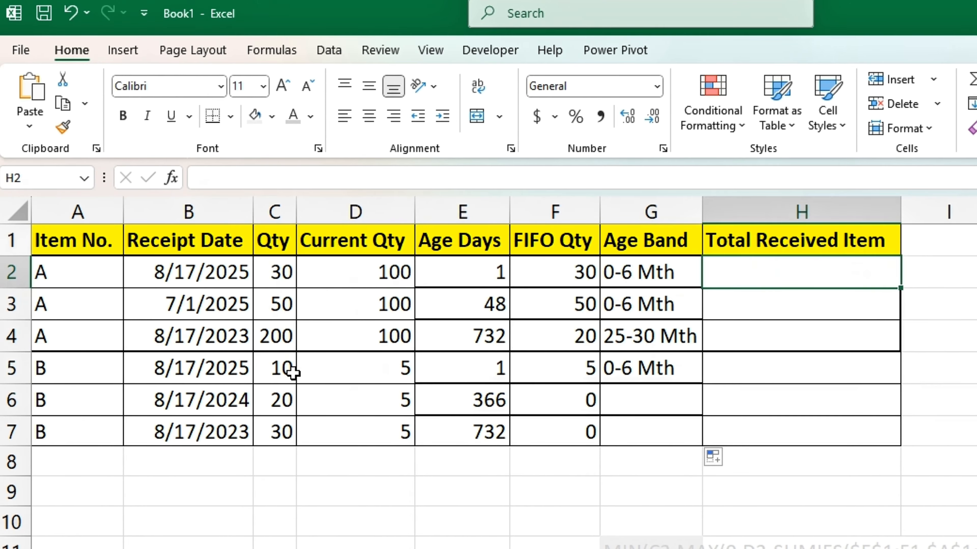
{"action": "left_click_drag", "start_coordinate": [290, 370], "coordinate": [285, 436]}
{"action": "left_click", "coordinate": [748, 273]}
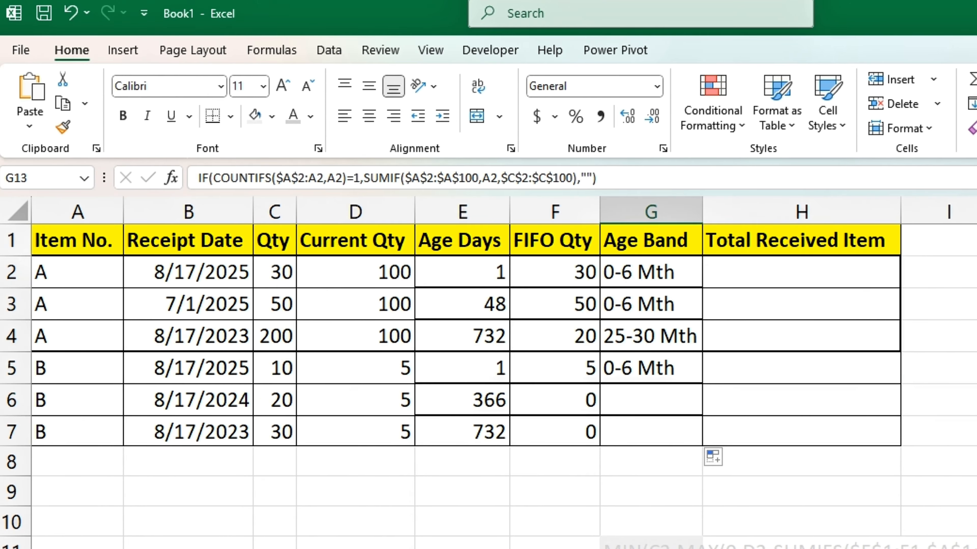
{"action": "scroll", "coordinate": [741, 269], "scroll_direction": "down", "scroll_amount": 1}
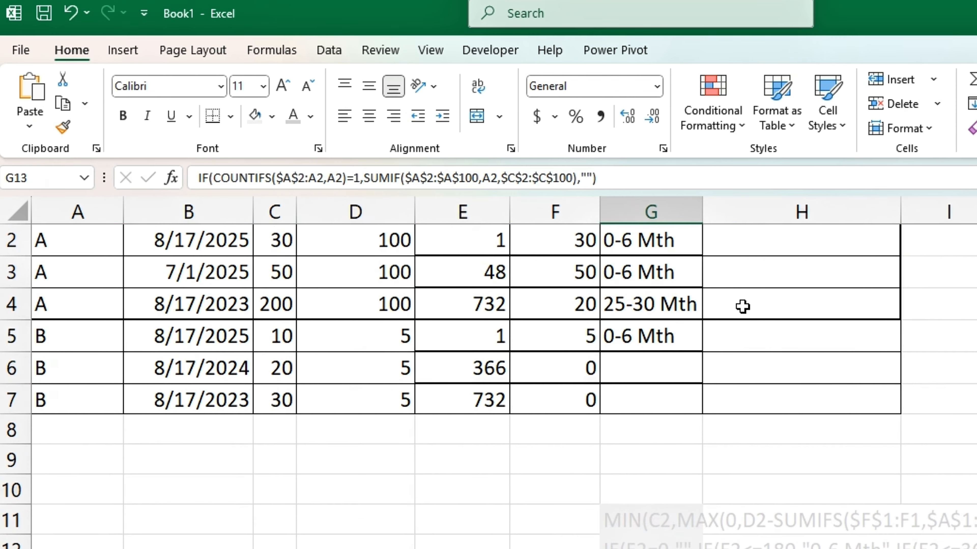
{"action": "scroll", "coordinate": [745, 273], "scroll_direction": "up", "scroll_amount": 1}
{"action": "left_click", "coordinate": [745, 273]}
{"action": "left_click", "coordinate": [563, 179]}
{"action": "type", "text": "="}
{"action": "type", "text": "IF(COUNTIFS($A$2:A2,A2)=1,SUMIF($A$2:$A$100,A2,$C$2:$C$100),\"\")"}
{"action": "key", "text": "Return"}
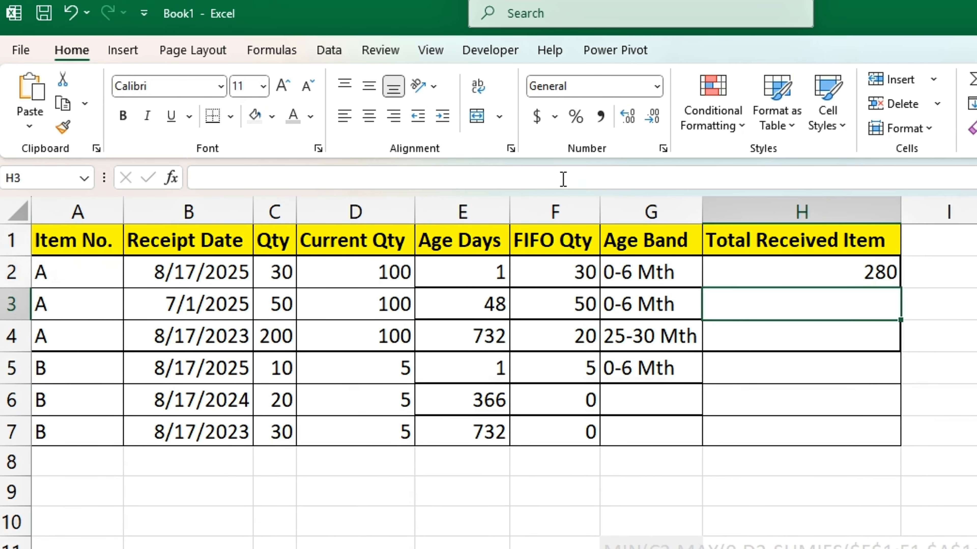
Fill the Total Received Item formula from H2 down through H7 and check the totals against the Qty values of items A and B
{"action": "left_click", "coordinate": [832, 274]}
{"action": "left_click_drag", "start_coordinate": [900, 288], "coordinate": [891, 442]}
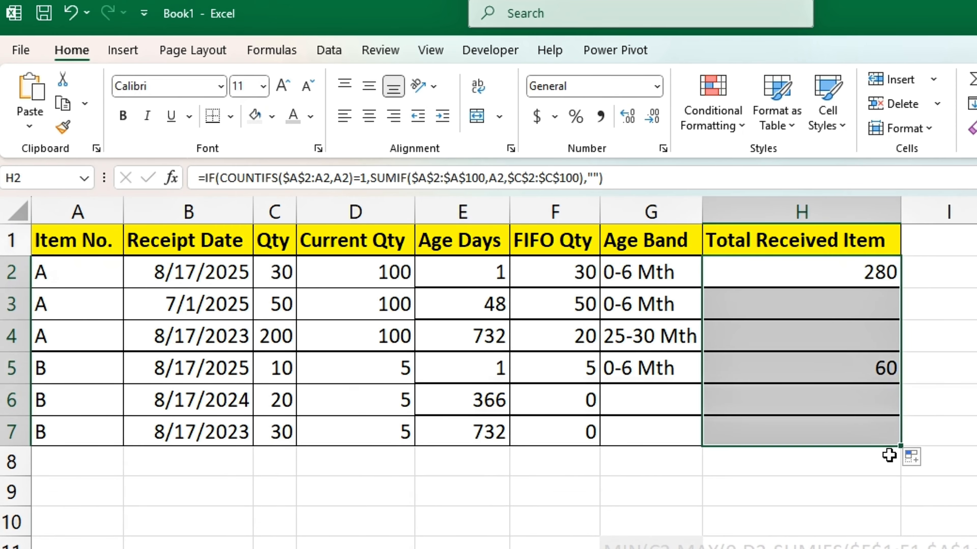
{"action": "left_click", "coordinate": [115, 375]}
{"action": "left_click_drag", "start_coordinate": [171, 374], "coordinate": [849, 363]}
{"action": "left_click_drag", "start_coordinate": [286, 371], "coordinate": [275, 423]}
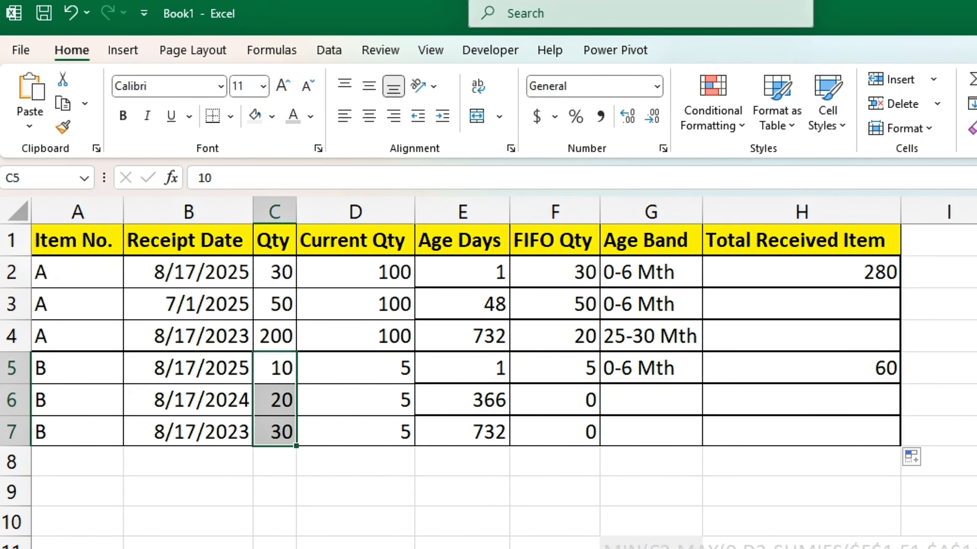
{"action": "left_click", "coordinate": [285, 274]}
{"action": "left_click_drag", "start_coordinate": [285, 274], "coordinate": [283, 338]}
{"action": "left_click", "coordinate": [864, 269]}
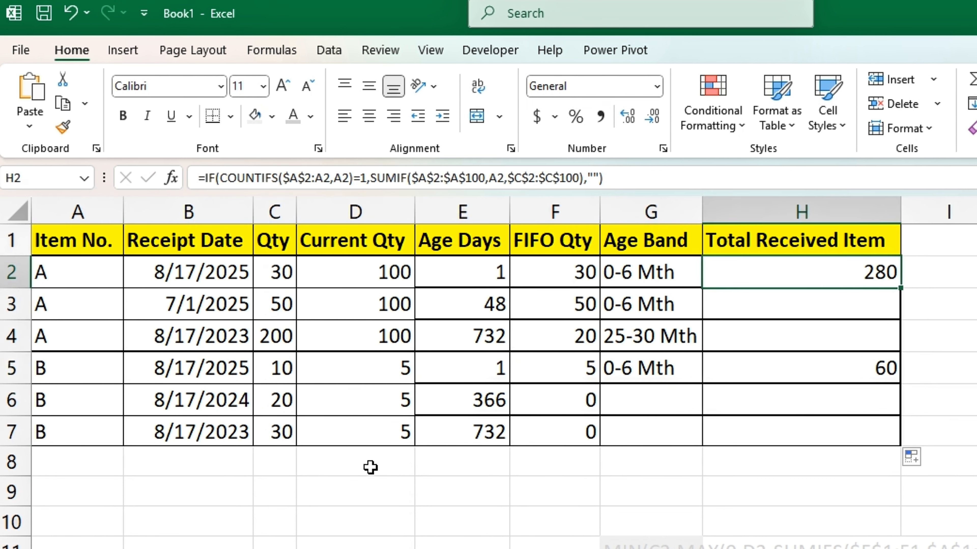
Create a PivotTable on a new worksheet from the whole stock table A1:H7
{"action": "left_click", "coordinate": [93, 241]}
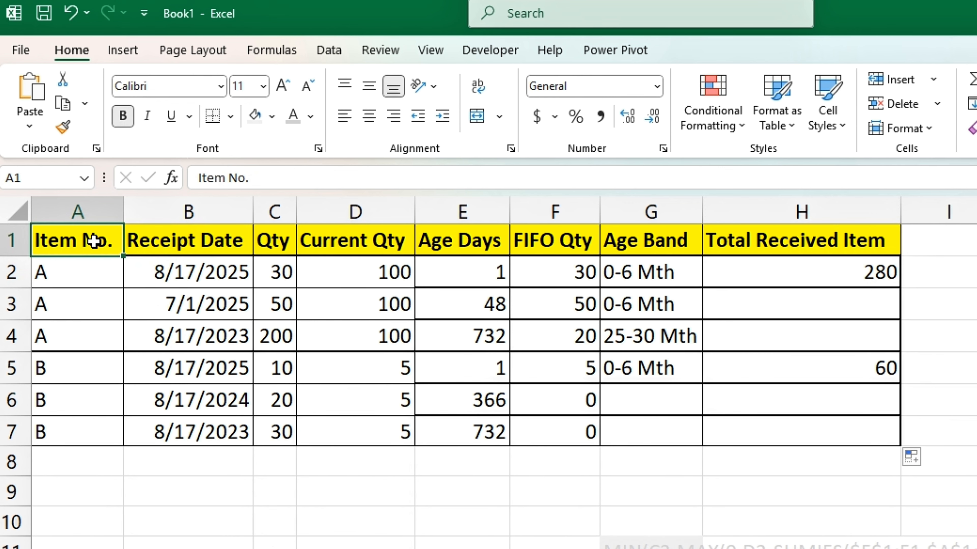
{"action": "key", "text": "ctrl+shift+Right"}
{"action": "key", "text": "ctrl+shift+Down"}
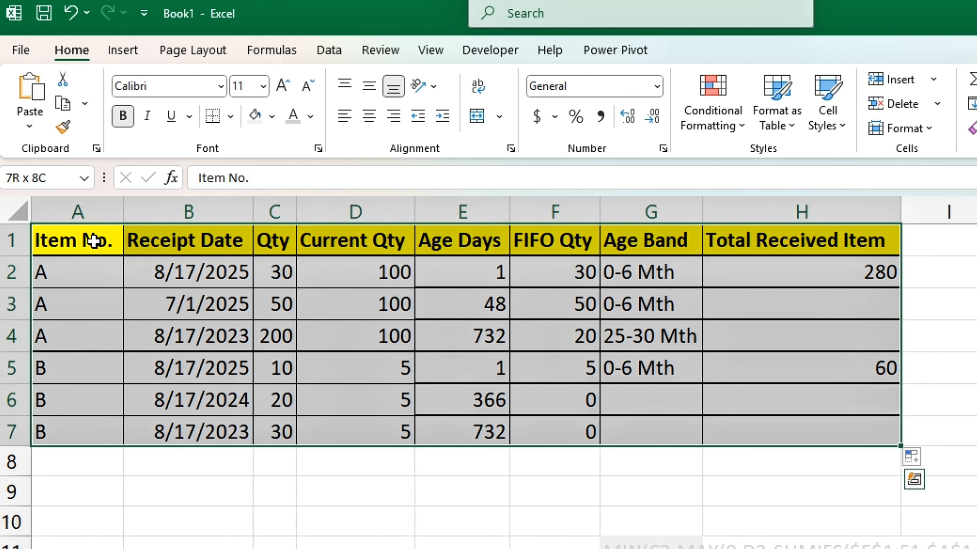
{"action": "left_click", "coordinate": [123, 49]}
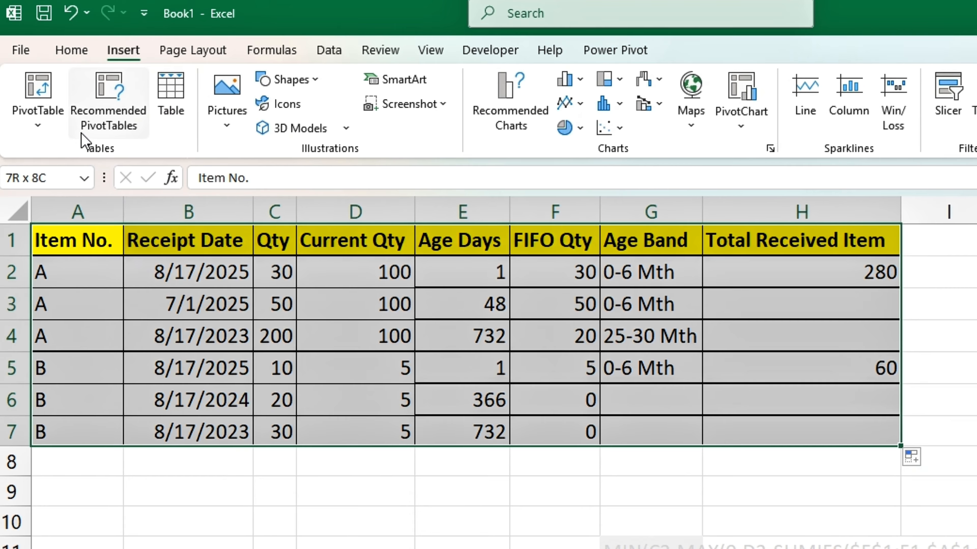
{"action": "left_click", "coordinate": [38, 111]}
{"action": "left_click", "coordinate": [82, 156]}
{"action": "left_click", "coordinate": [778, 526]}
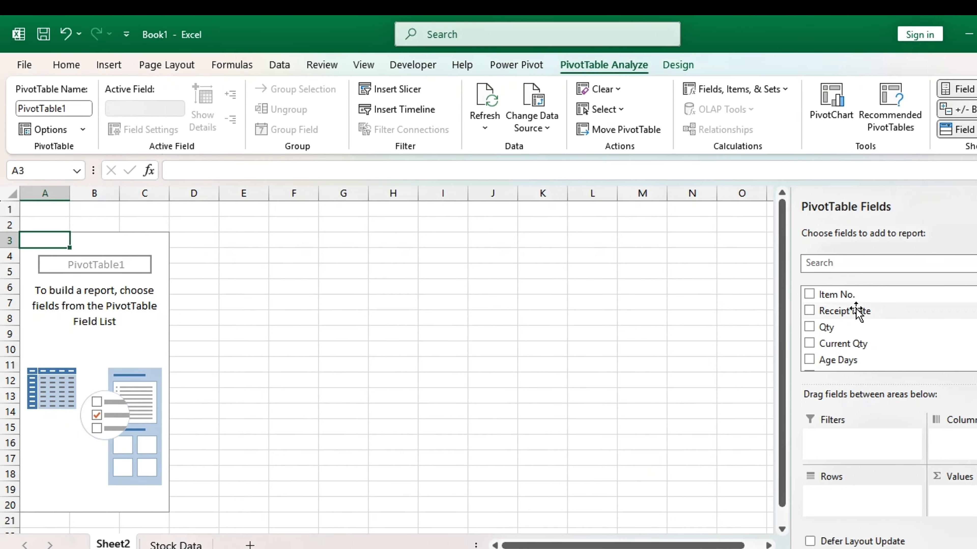
Lay out the PivotTable with Item No. as rows, Age Band as columns and the sum of FIFO Qty as values
{"action": "left_click_drag", "start_coordinate": [847, 298], "coordinate": [861, 496]}
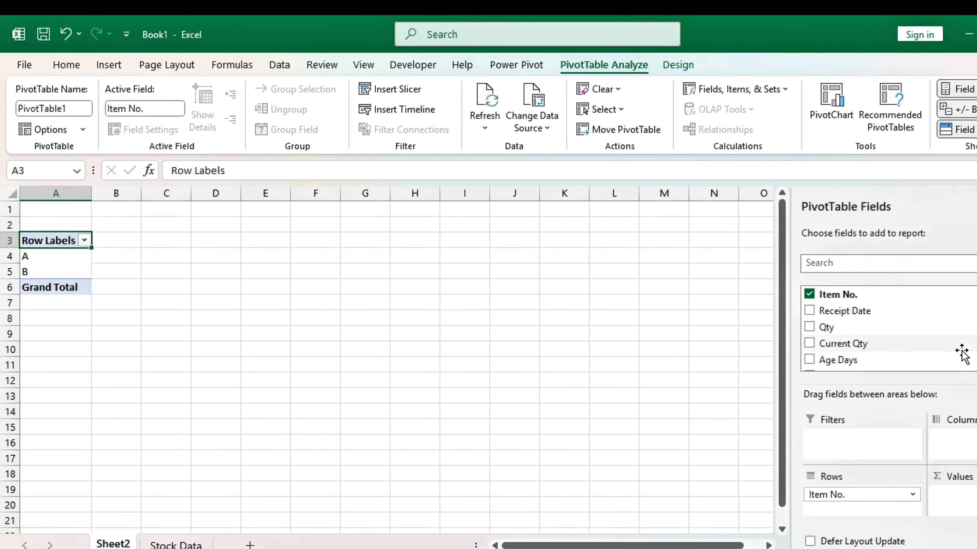
{"action": "scroll", "coordinate": [884, 327], "scroll_direction": "down", "scroll_amount": 1}
{"action": "left_click_drag", "start_coordinate": [839, 342], "coordinate": [956, 442]}
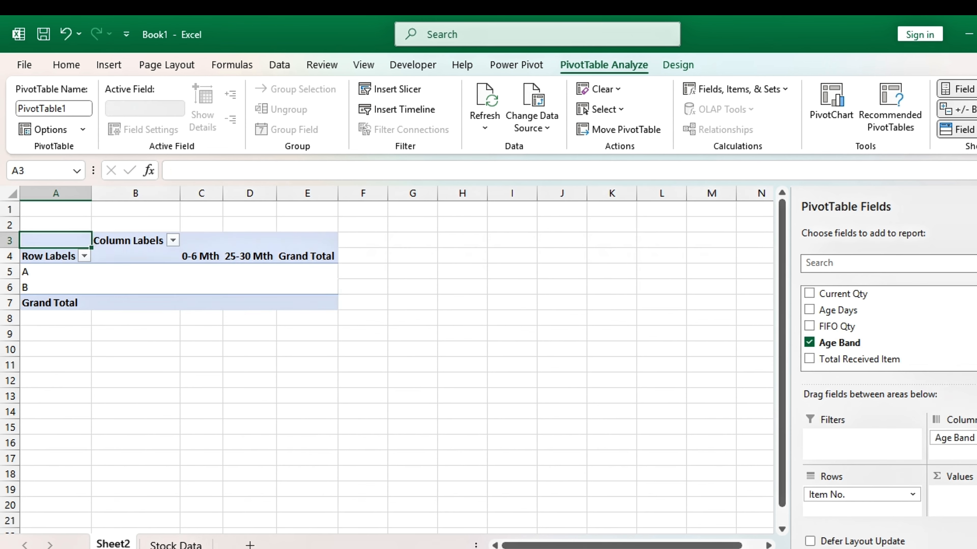
{"action": "left_click_drag", "start_coordinate": [848, 330], "coordinate": [954, 496]}
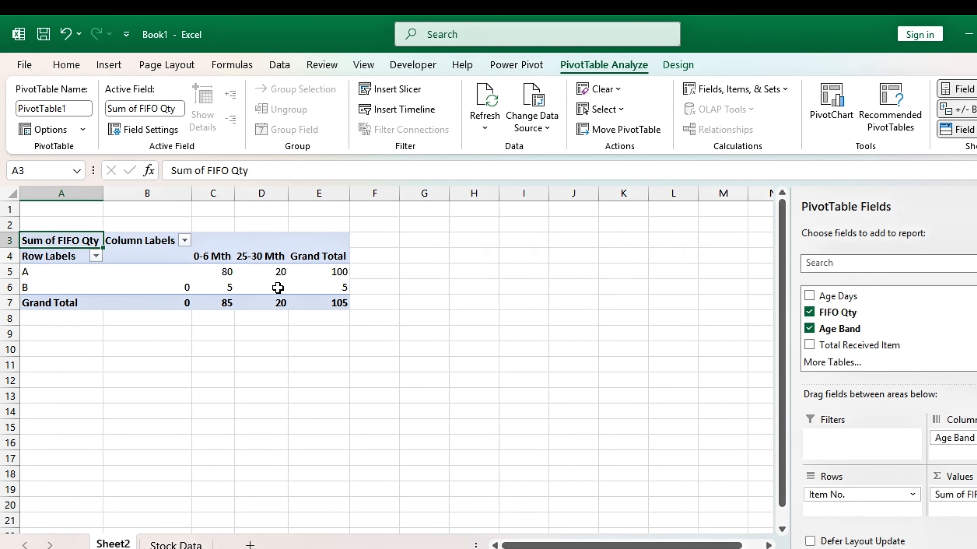
Turn off the gridlines on the PivotTable sheet
{"action": "key", "text": "alt+w"}
{"action": "key", "text": "v"}
{"action": "key", "text": "g"}
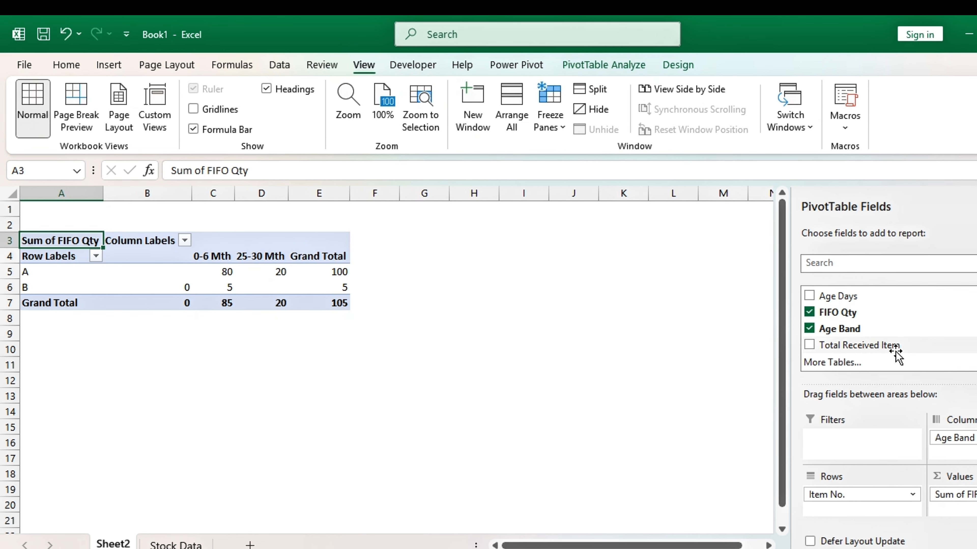
Examine the PivotTable's FIFO quantities for items A and B under each age band
{"action": "left_click", "coordinate": [384, 271]}
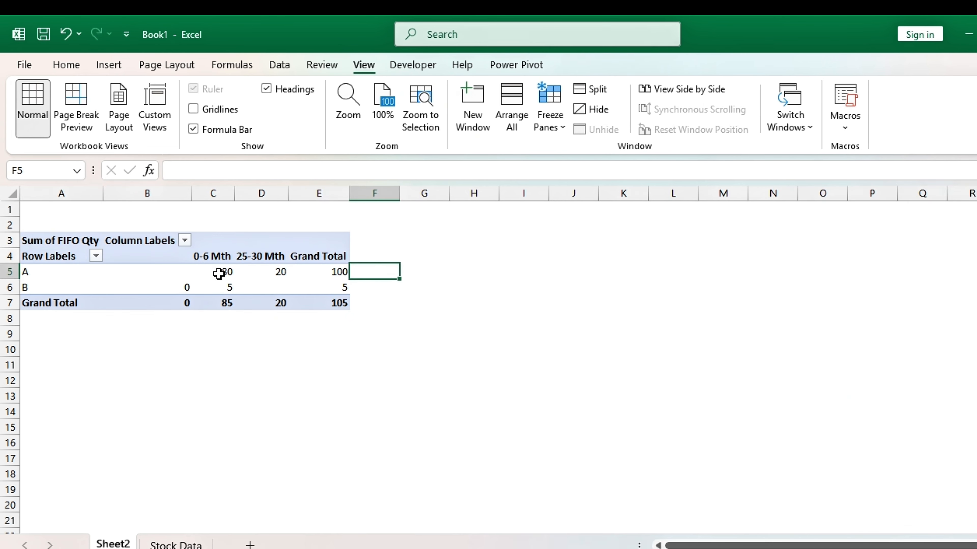
{"action": "left_click_drag", "start_coordinate": [219, 274], "coordinate": [265, 271]}
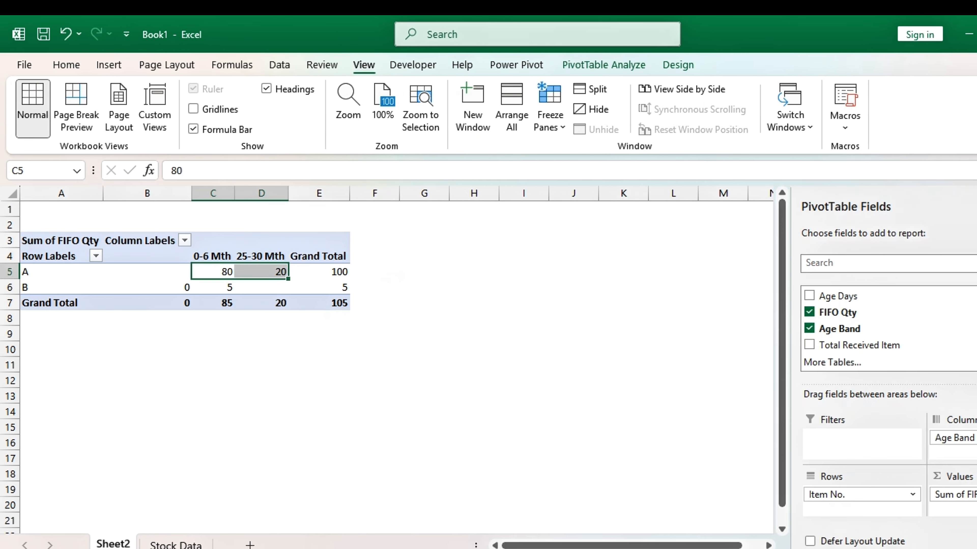
{"action": "left_click", "coordinate": [976, 548]}
{"action": "scroll", "coordinate": [730, 369], "scroll_direction": "up", "scroll_amount": 2}
{"action": "left_click", "coordinate": [667, 298]}
{"action": "left_click", "coordinate": [85, 330]}
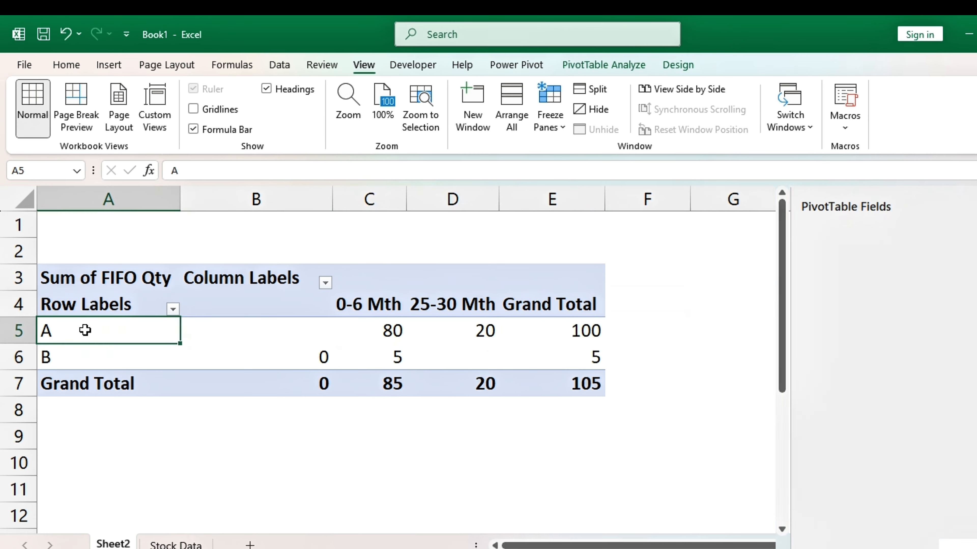
{"action": "left_click", "coordinate": [384, 329]}
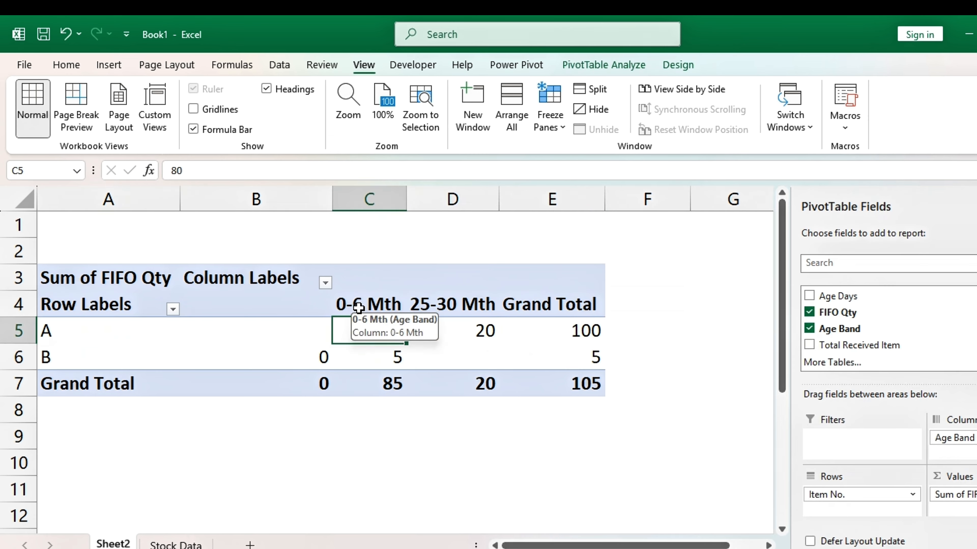
{"action": "left_click", "coordinate": [358, 307]}
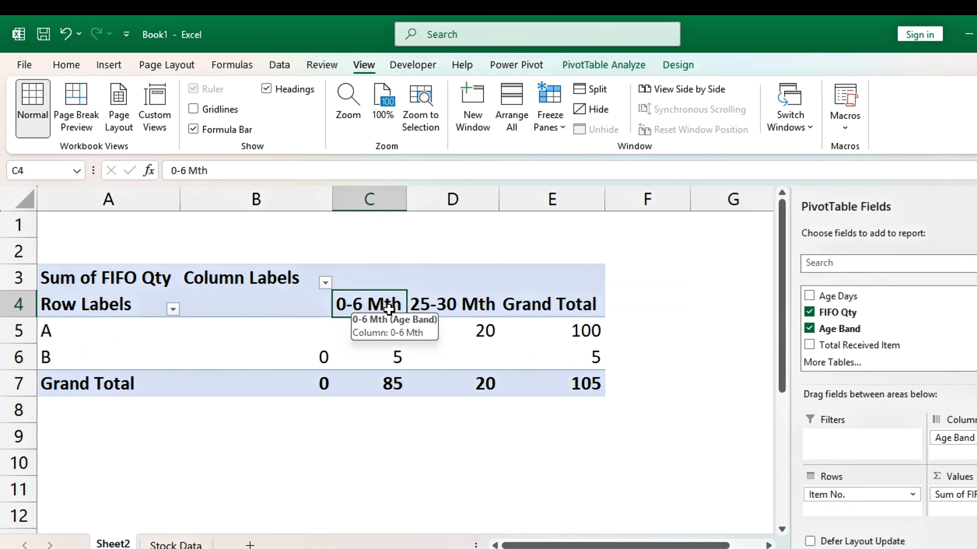
{"action": "left_click", "coordinate": [438, 336]}
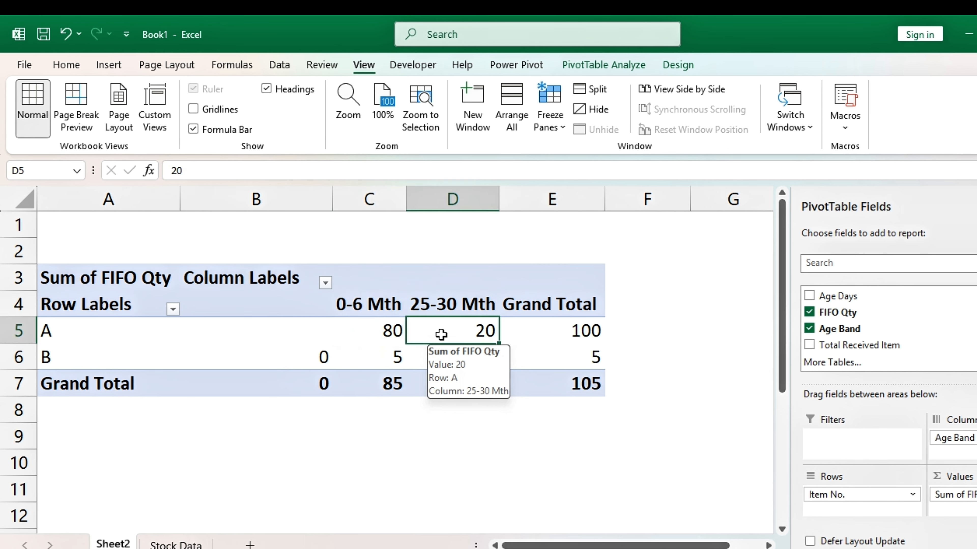
{"action": "left_click", "coordinate": [557, 427]}
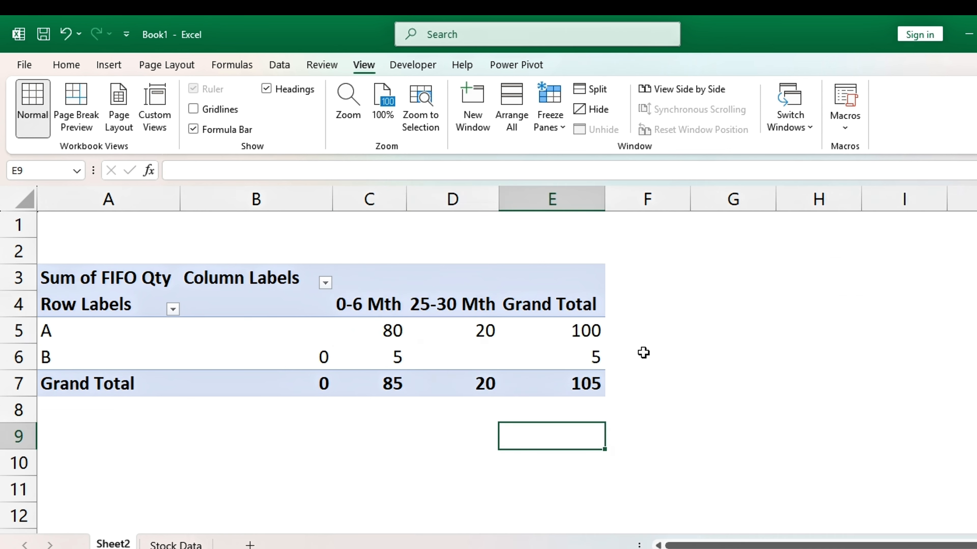
{"action": "left_click", "coordinate": [77, 361]}
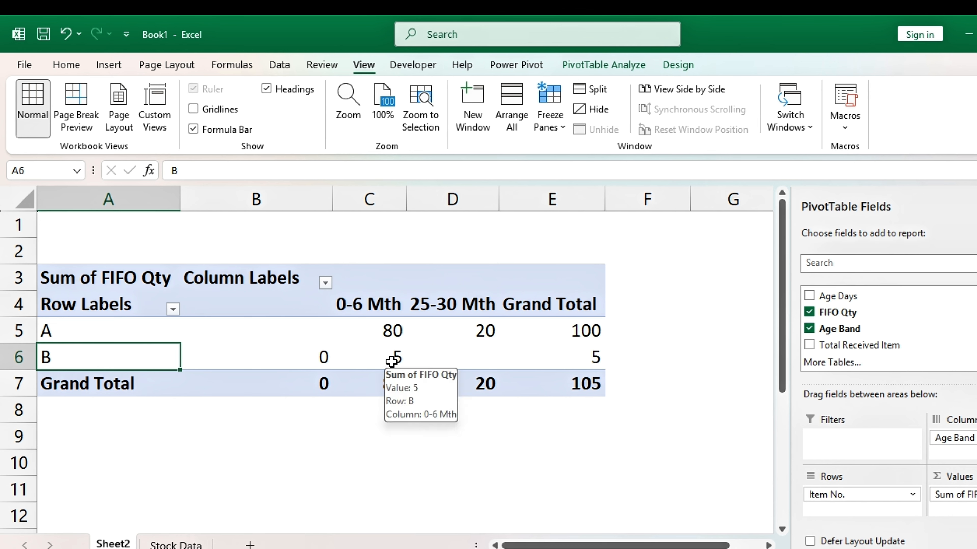
{"action": "left_click", "coordinate": [363, 359]}
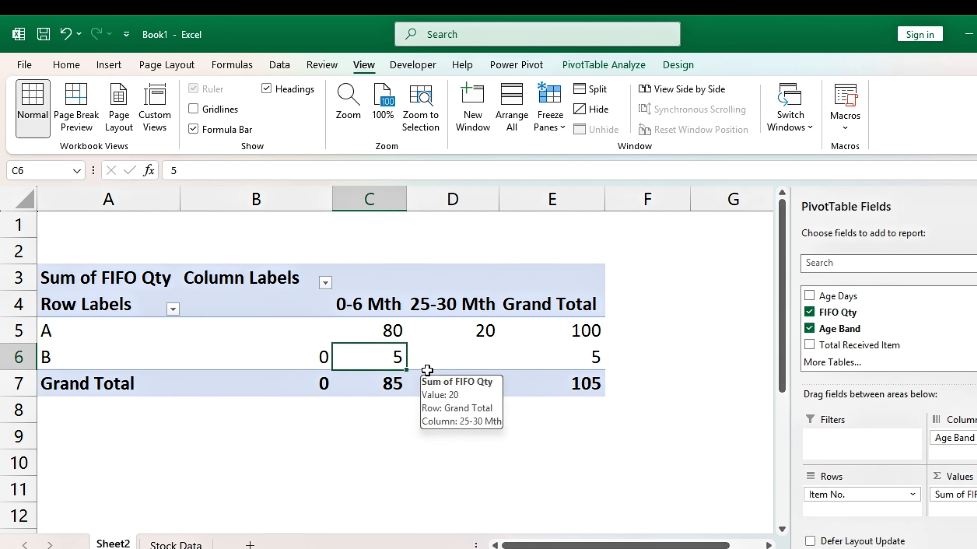
{"action": "left_click", "coordinate": [666, 366]}
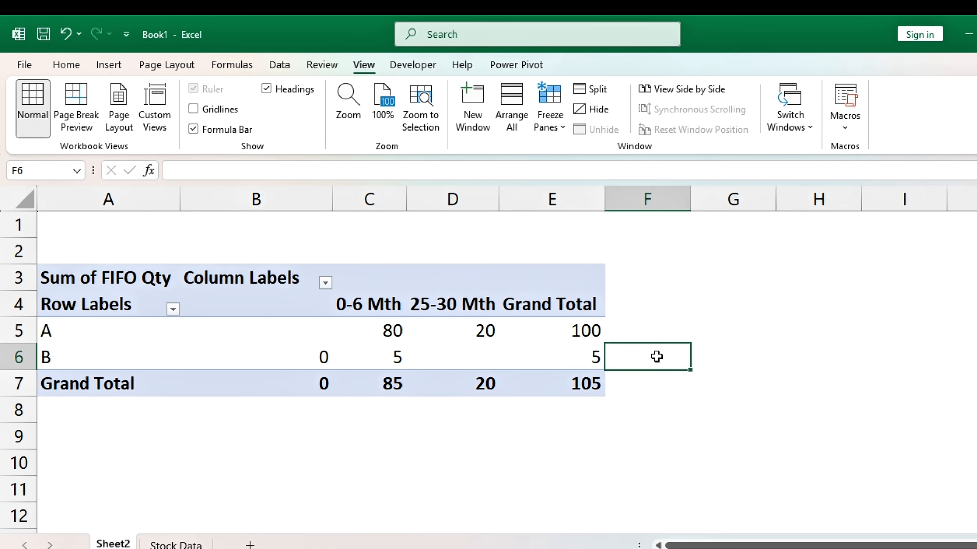
Enter =VLOOKUP(A5,'Stock Data'!A:H,8,0) in F5 beside the PivotTable and fill it down through F7
{"action": "left_click", "coordinate": [658, 337]}
{"action": "type", "text": "=VLOOKUP("}
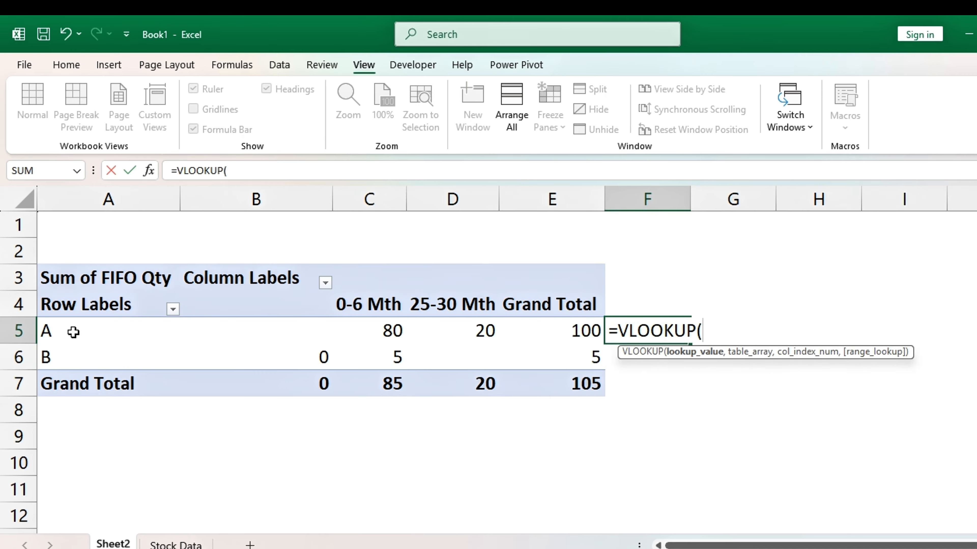
{"action": "left_click", "coordinate": [73, 332]}
{"action": "type", "text": ","}
{"action": "left_click", "coordinate": [175, 544]}
{"action": "left_click_drag", "start_coordinate": [71, 199], "coordinate": [669, 199]}
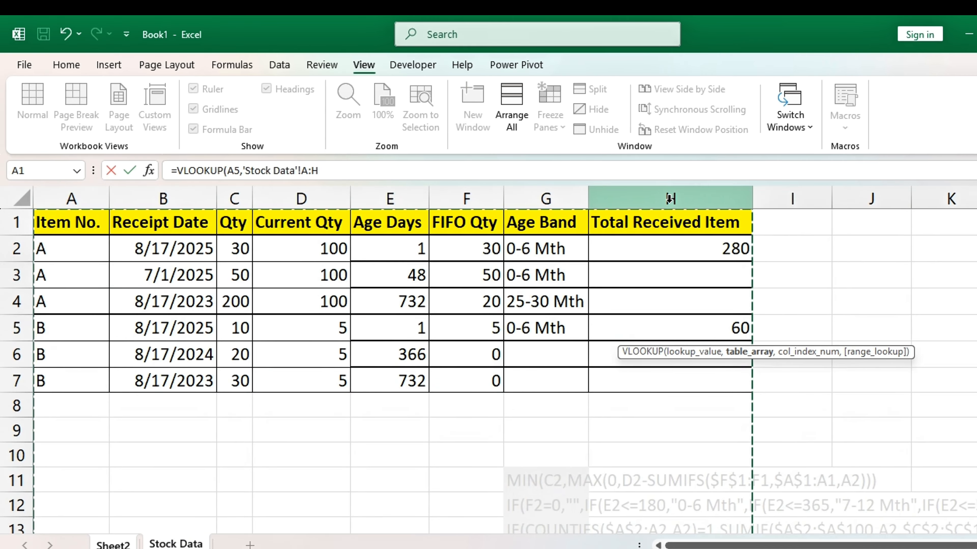
{"action": "type", "text": ",8,0"}
{"action": "key", "text": "Return"}
{"action": "key", "text": "ctrl+d"}
{"action": "key", "text": "Return"}
{"action": "key", "text": "ctrl+d"}
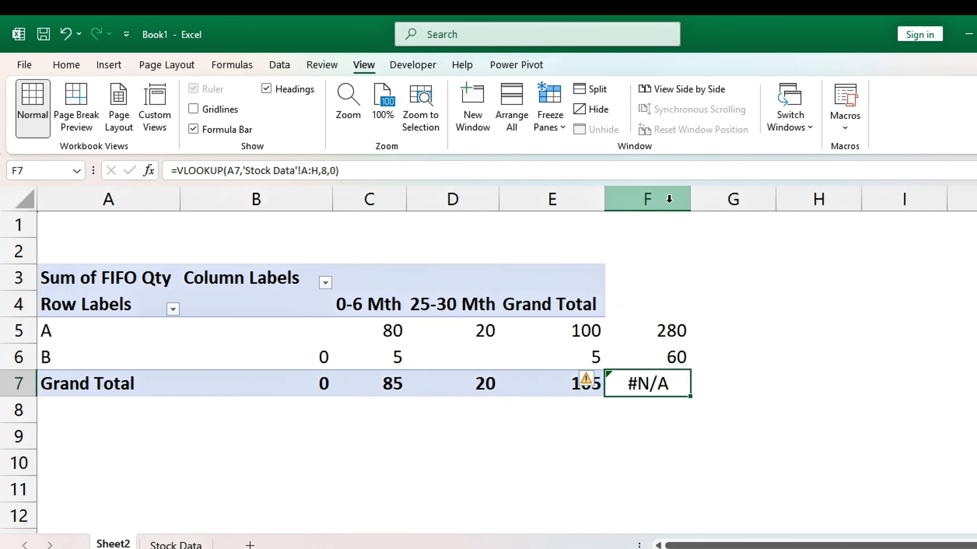
Replace the lookup in F7 with =SUM(F5:F6) to total the received quantities
{"action": "key", "text": "Up"}
{"action": "key", "text": "Down"}
{"action": "type", "text": "=SUM("}
{"action": "key", "text": "Up"}
{"action": "key", "text": "Up"}
{"action": "key", "text": "shift+Down"}
{"action": "key", "text": "Return"}
Enter the header "total qty received" in F4 and fit column F's width to it
{"action": "key", "text": "Up"}
{"action": "key", "text": "Up"}
{"action": "key", "text": "Up"}
{"action": "key", "text": "Up"}
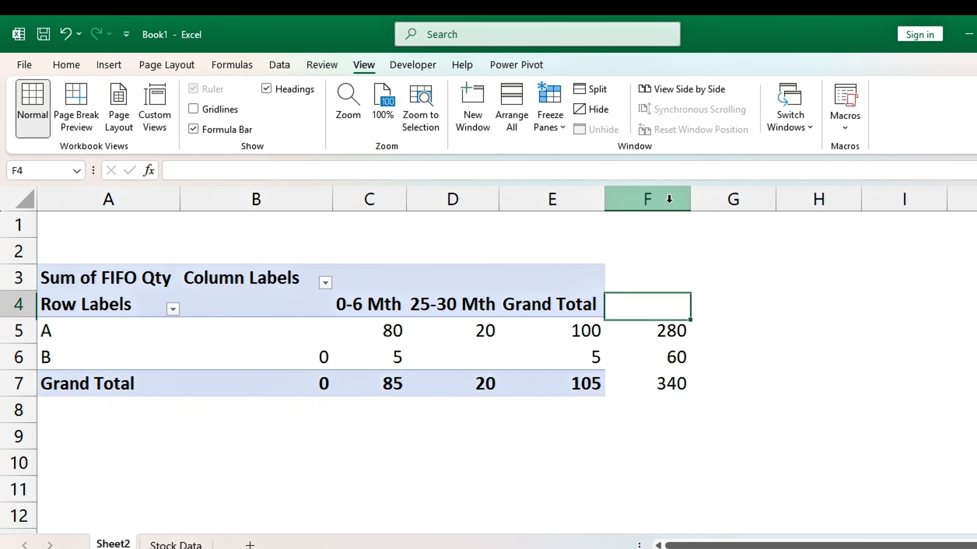
{"action": "type", "text": "total"}
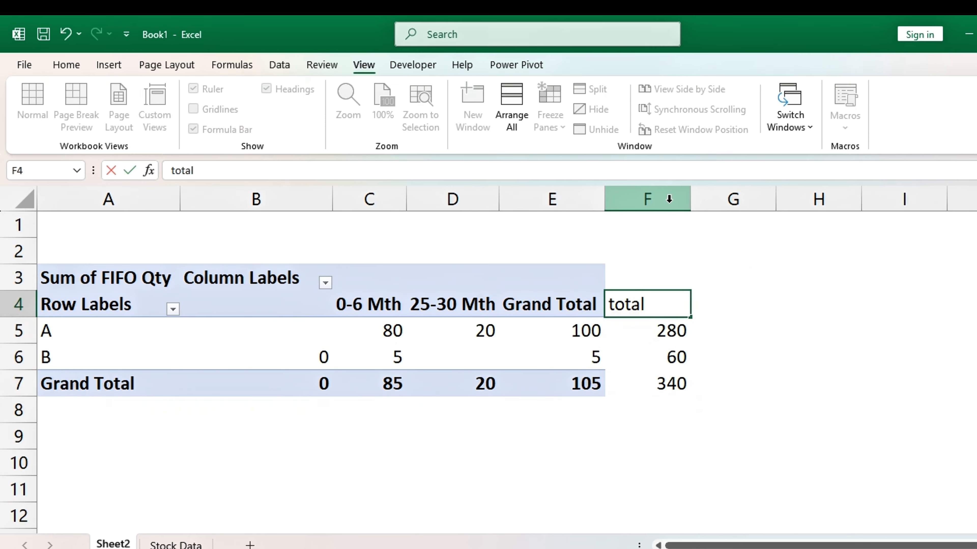
{"action": "type", "text": " qty received"}
{"action": "key", "text": "ctrl+Return"}
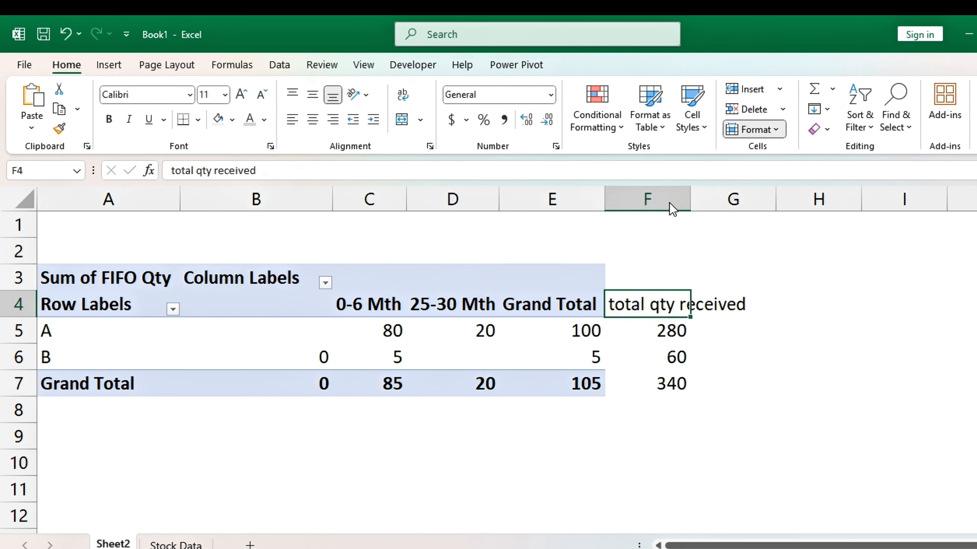
{"action": "double_click", "coordinate": [690, 199]}
Copy the PivotTable's formatting from E7 onto F7 and from header cells E3:E4 onto the top of column F
{"action": "left_click", "coordinate": [582, 380]}
{"action": "key", "text": "Right"}
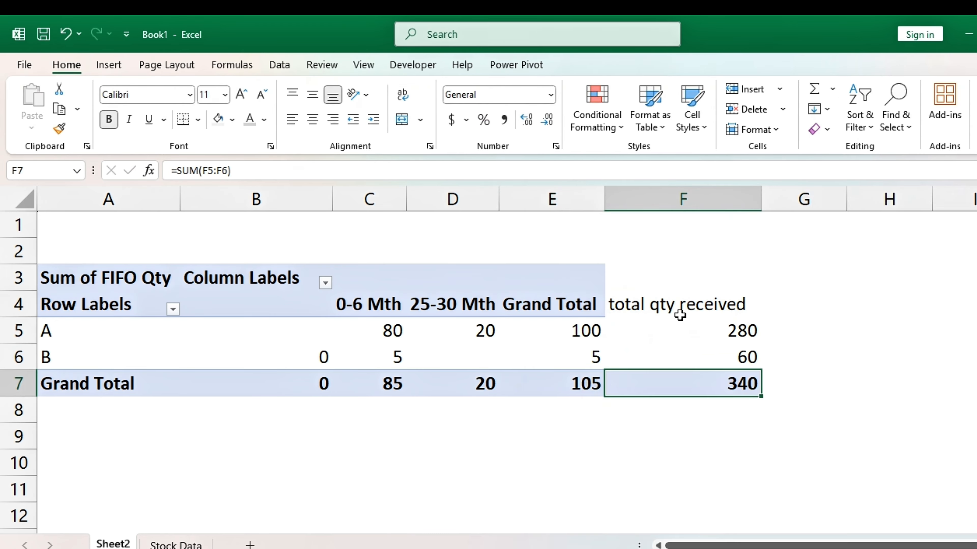
{"action": "left_click", "coordinate": [566, 271]}
{"action": "left_click_drag", "start_coordinate": [589, 305], "coordinate": [580, 285]}
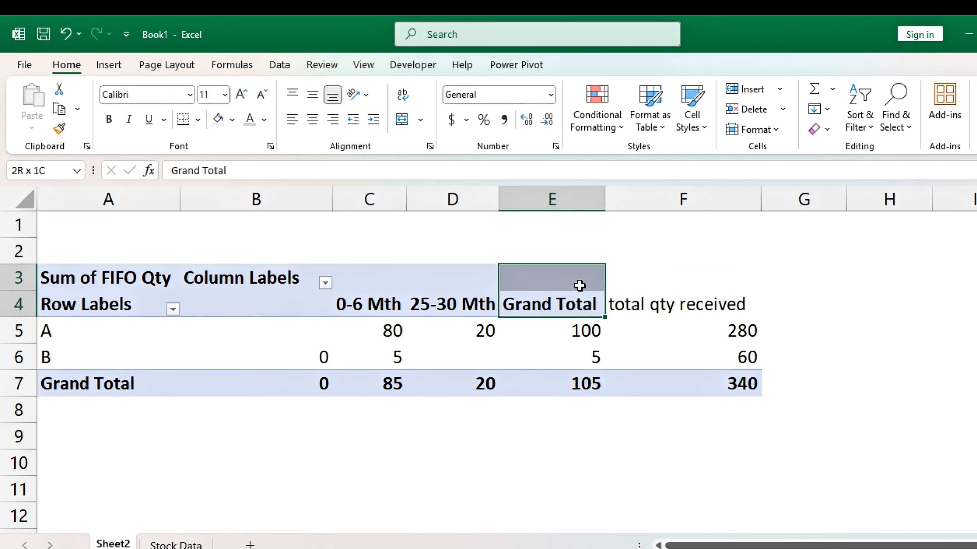